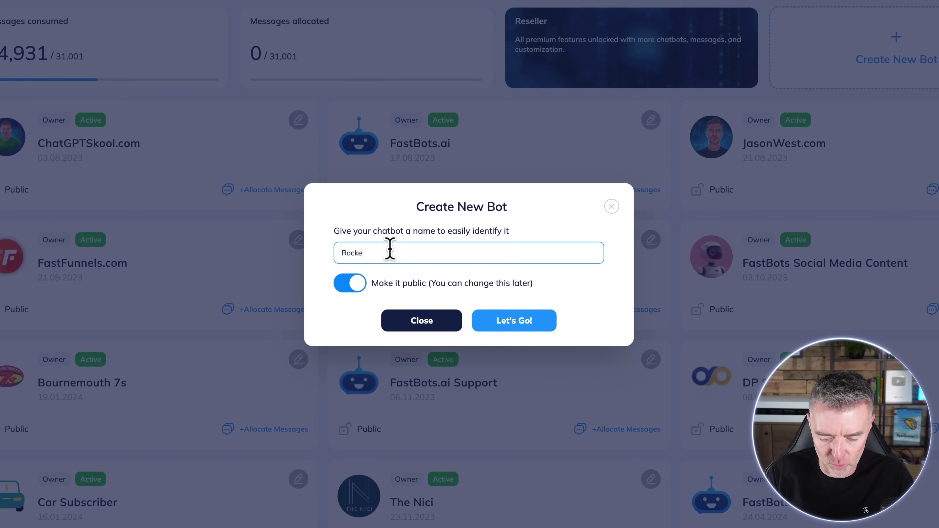
text(t o)
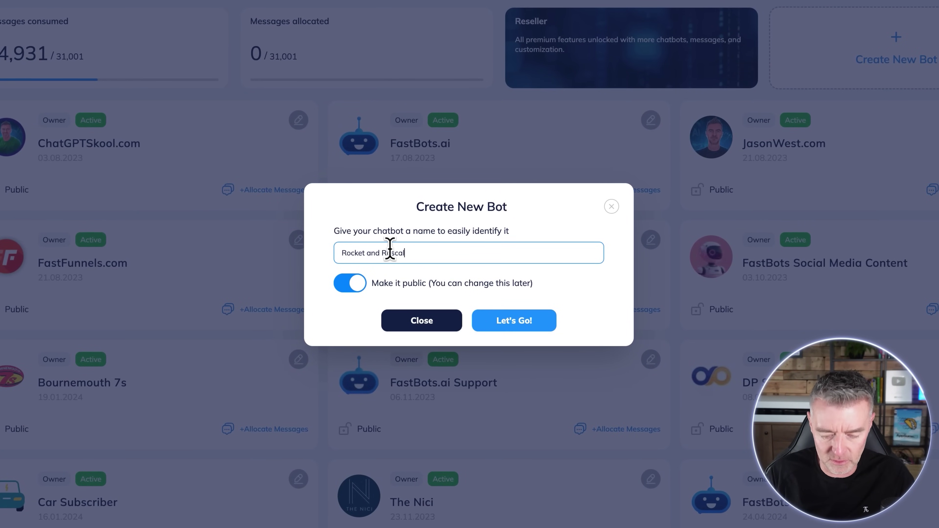
click(516, 324)
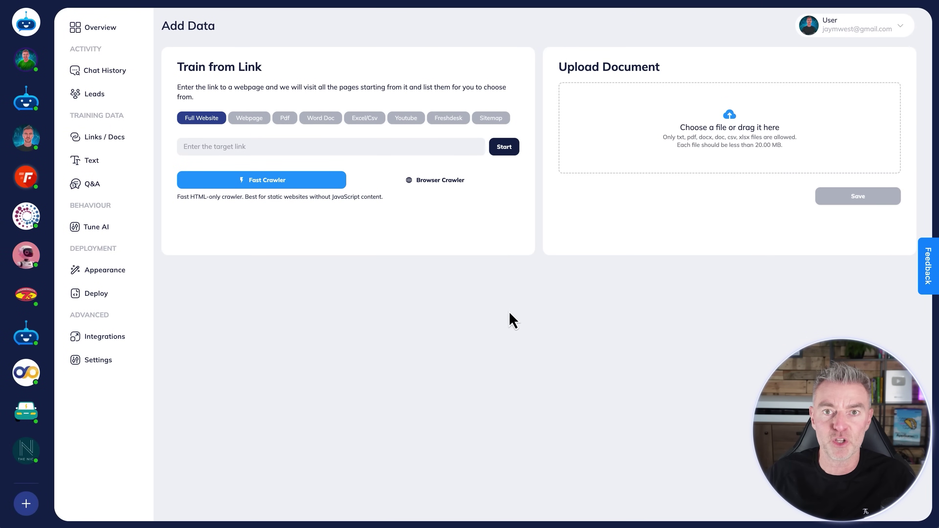
click(282, 146)
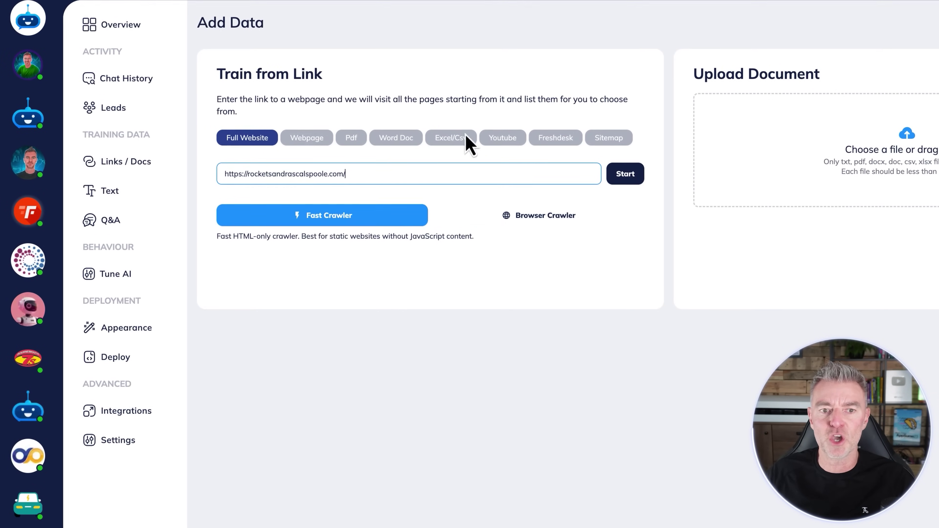
click(631, 178)
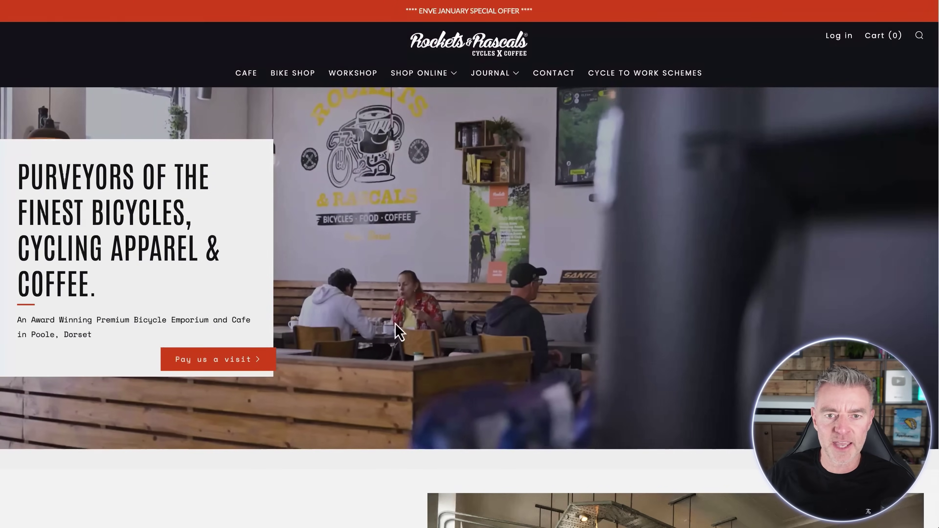
Browse the Rockets & Rascals website's bike shop and workshop pages and its jerseys collection to examine the available content.
click(287, 76)
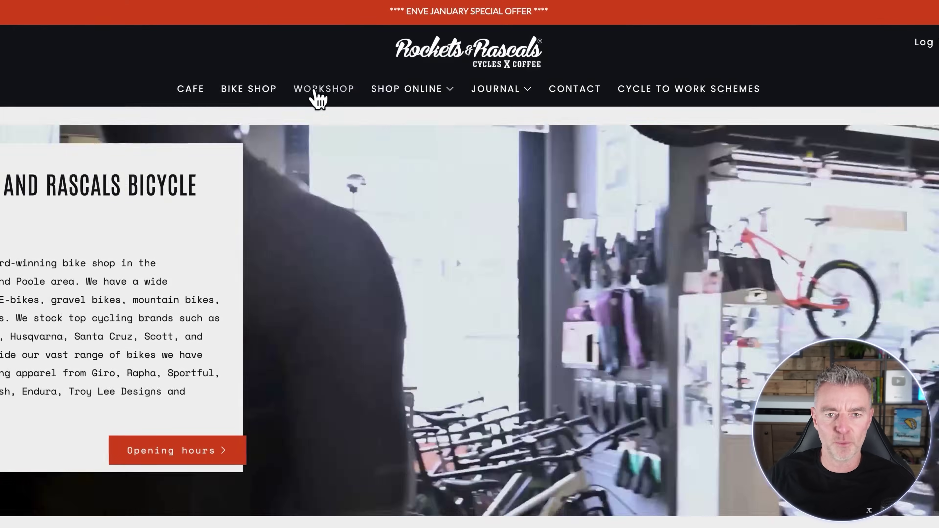
click(314, 94)
mouse_move(497, 104)
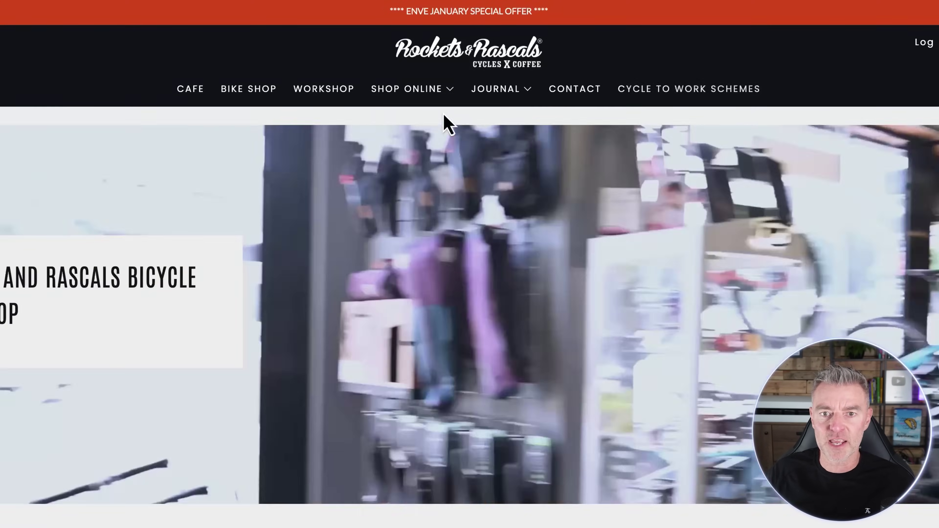
mouse_move(445, 111)
mouse_move(405, 183)
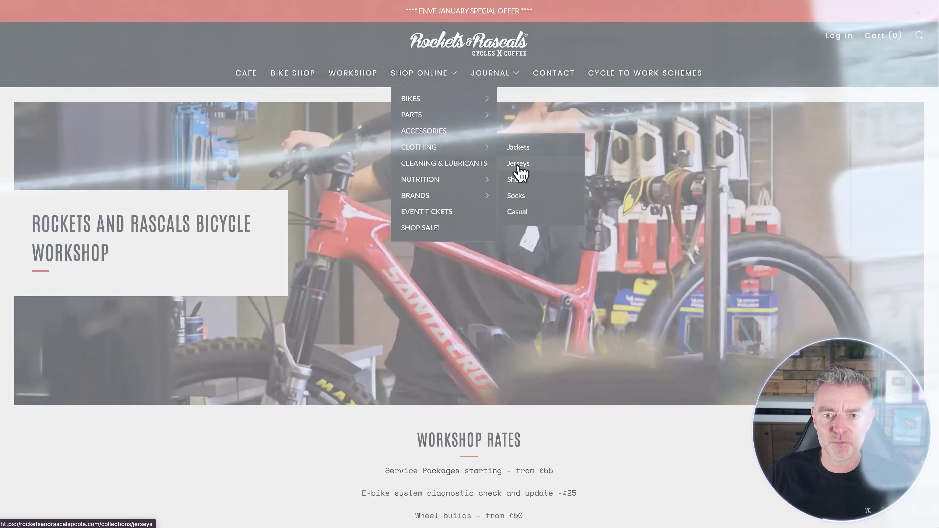
click(518, 175)
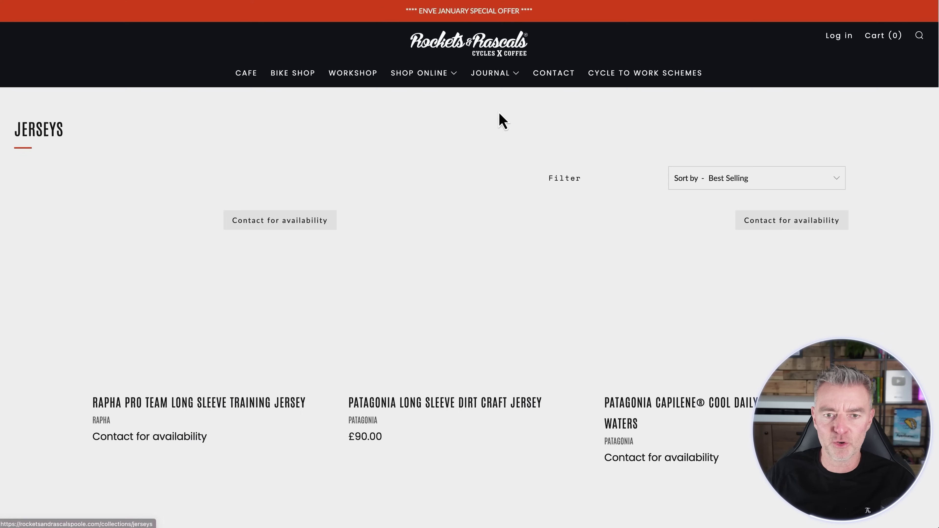
scroll(481, 348, down, 5)
scroll(497, 365, down, 4)
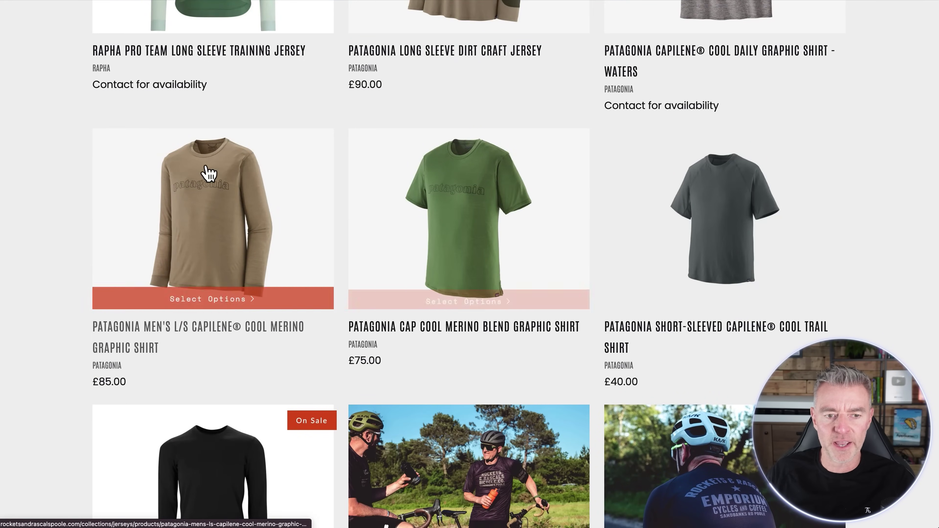
scroll(309, 157, up, 10)
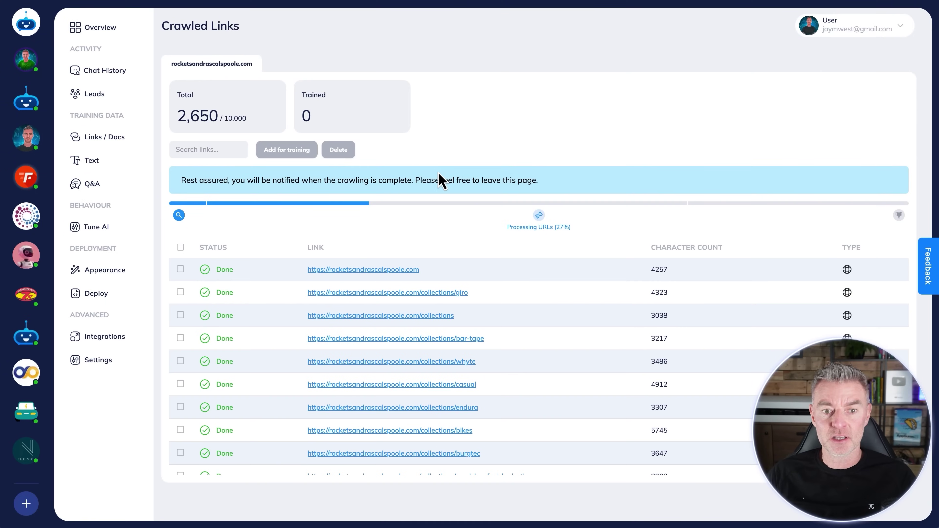
Review the crawled links and inspect the products on the linked headwear collection page.
scroll(337, 315, down, 10)
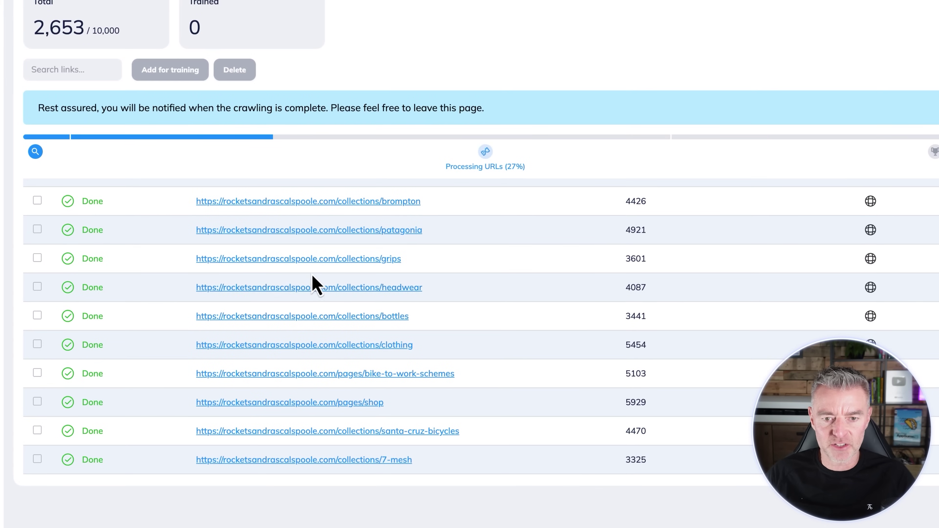
click(279, 290)
scroll(417, 318, down, 8)
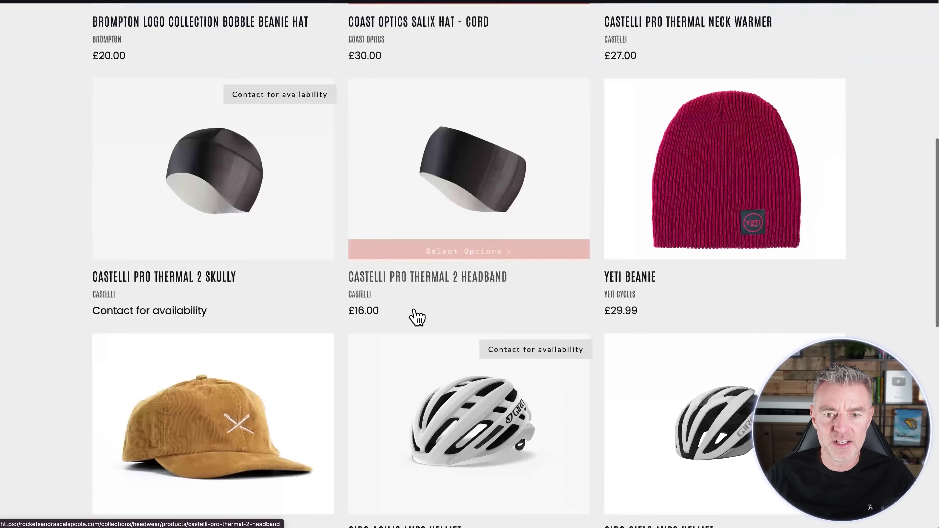
scroll(417, 318, up, 10)
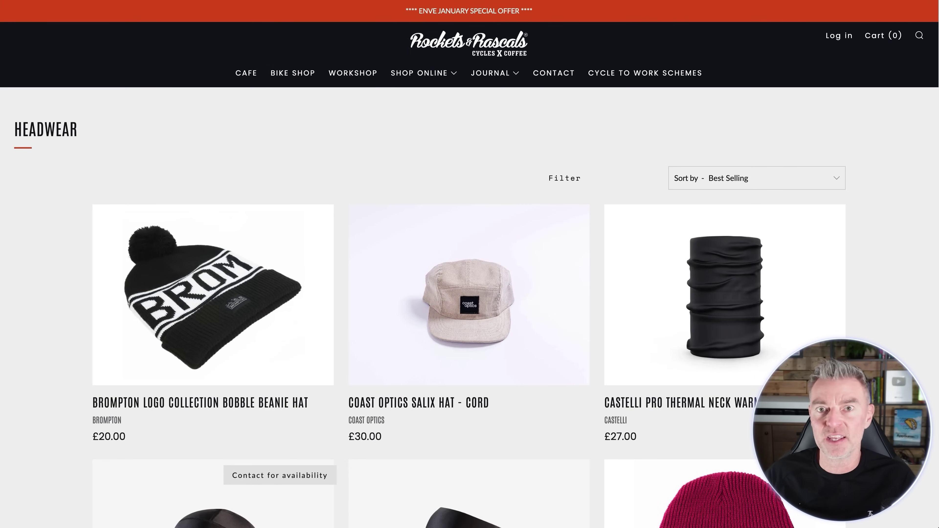
key(ctrl+w)
Select all crawled rocketsandrascalspoole.com links and add them for training.
scroll(268, 357, up, 5)
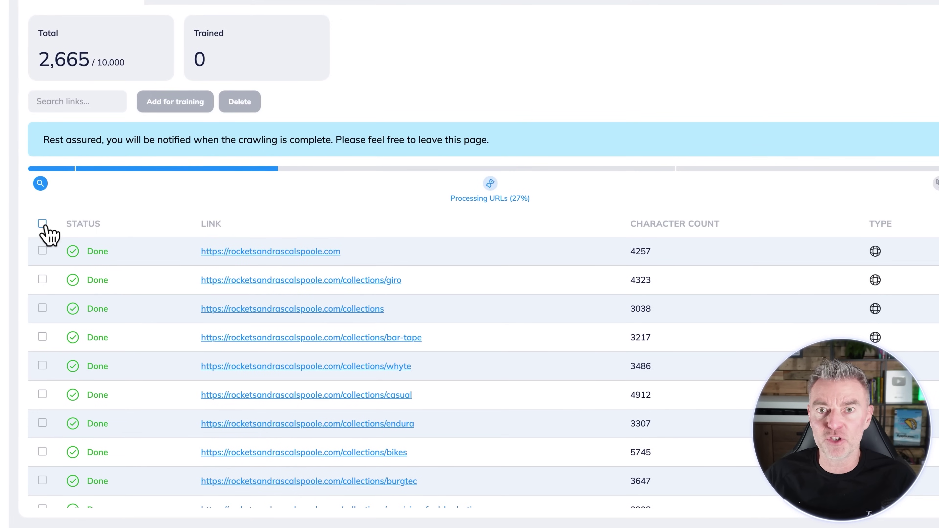
click(42, 223)
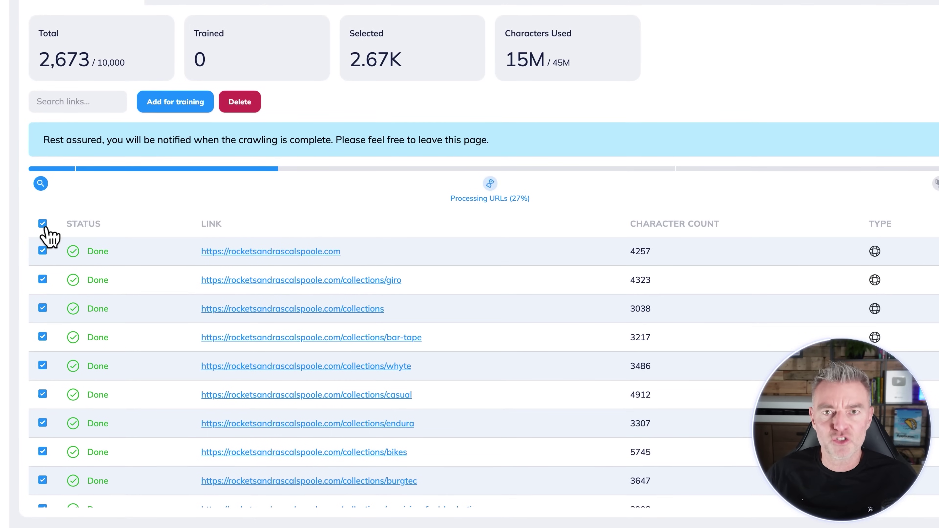
scroll(64, 270, up, 2)
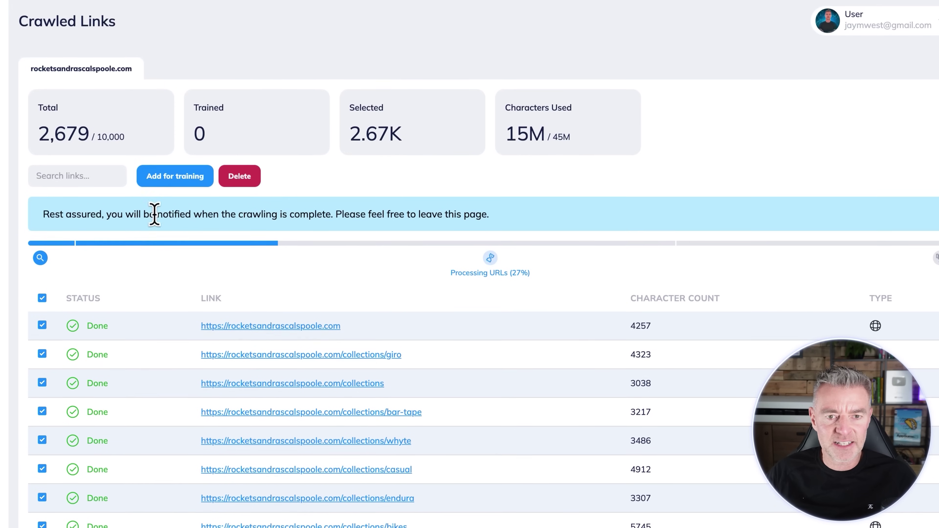
click(165, 152)
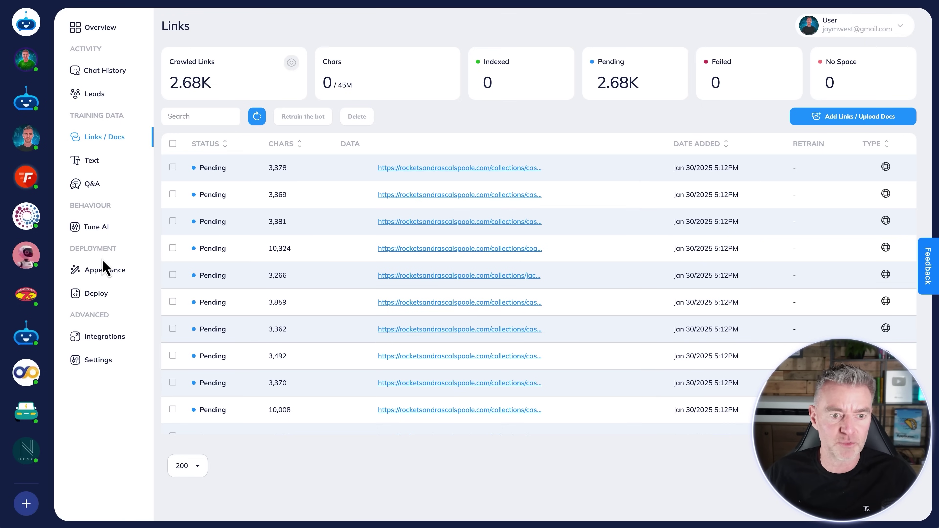
Open the chatbot's appearance settings and move the shop website window clear of the branding options.
click(104, 270)
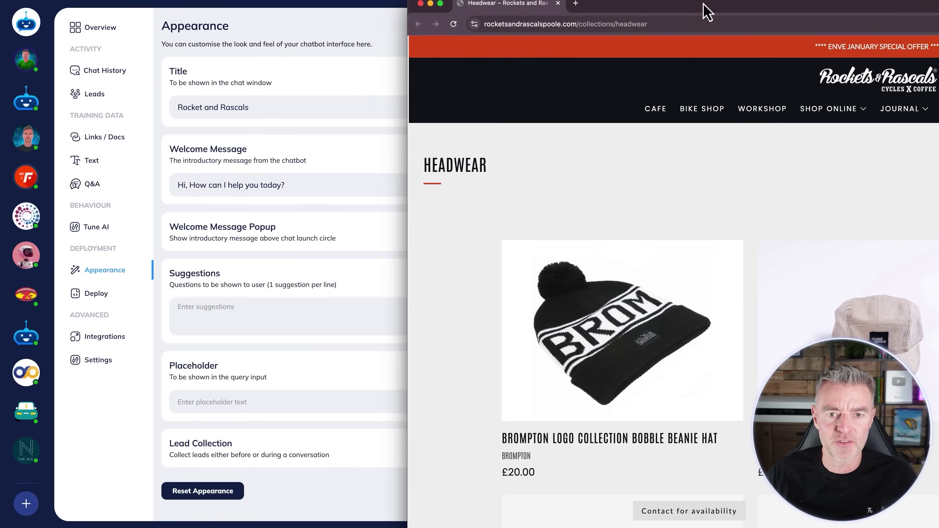
drag(705, 11, 830, 16)
drag(756, 16, 938, 37)
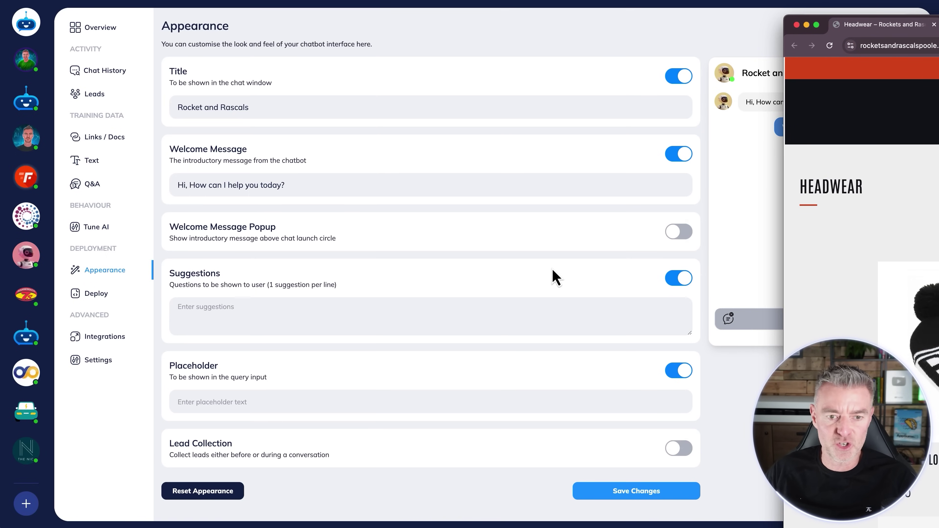
scroll(482, 325, down, 8)
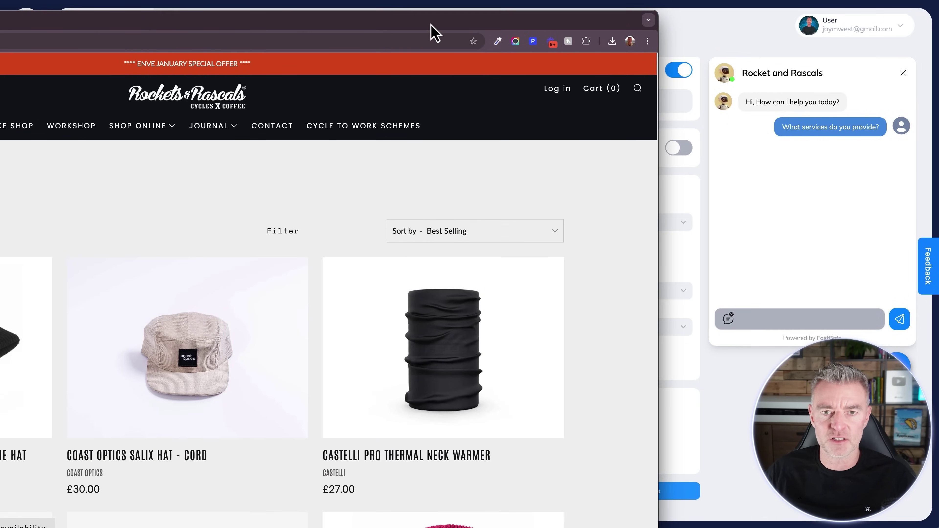
drag(430, 24, 0, 7)
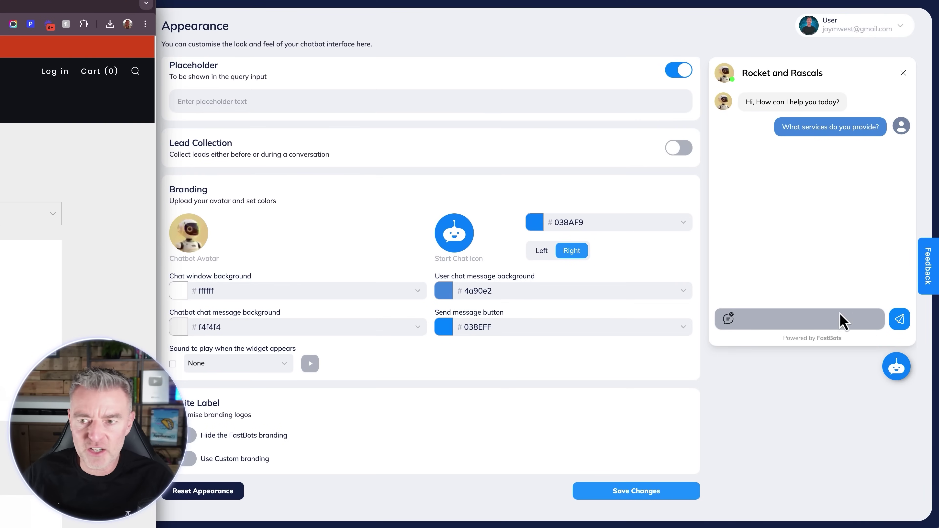
click(517, 210)
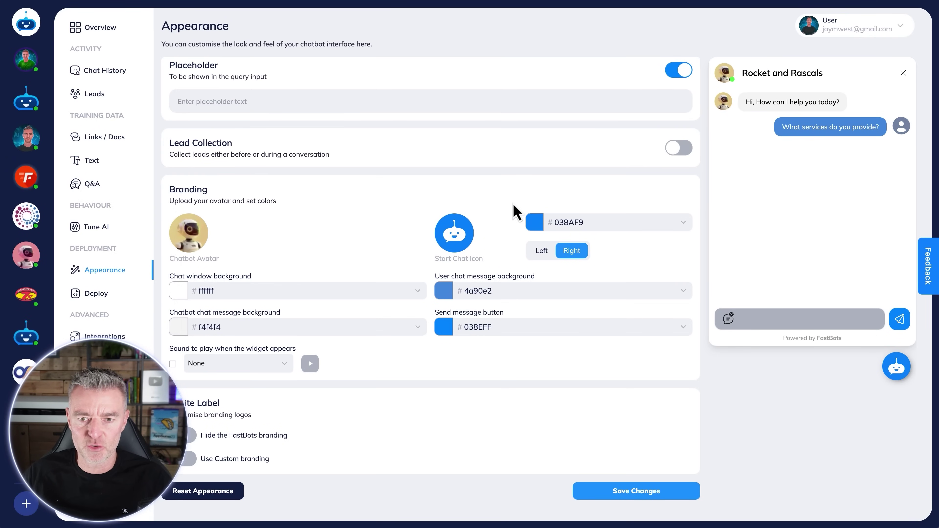
Set the start chat icon's colour to the shop's red, d54c1a, using the eyedropper.
click(534, 225)
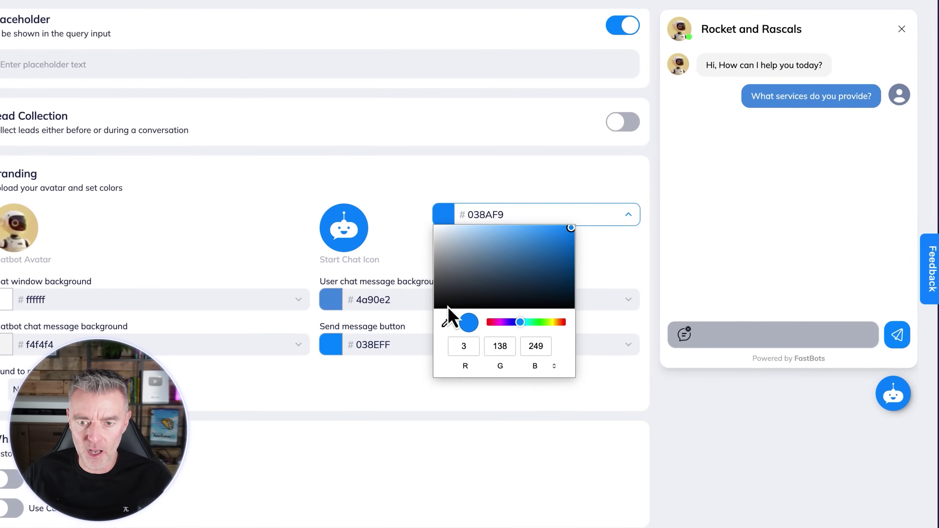
click(444, 323)
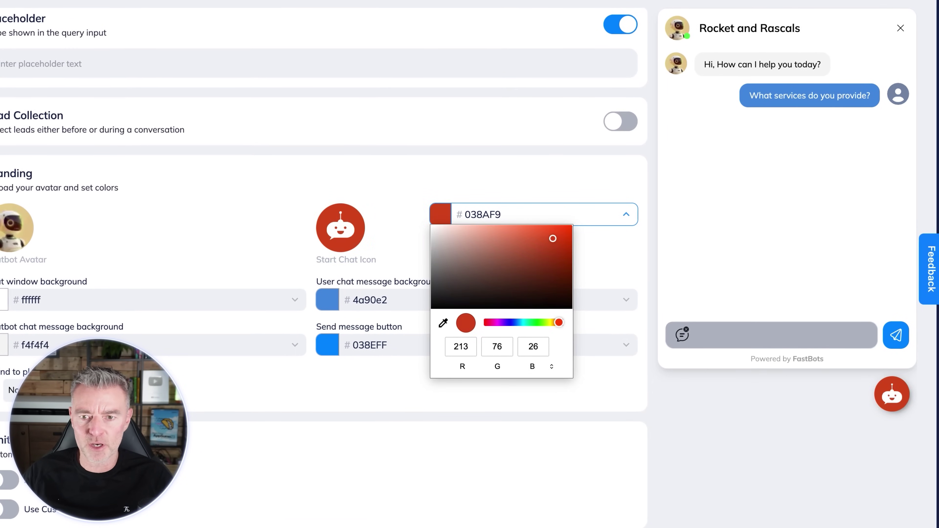
click(442, 169)
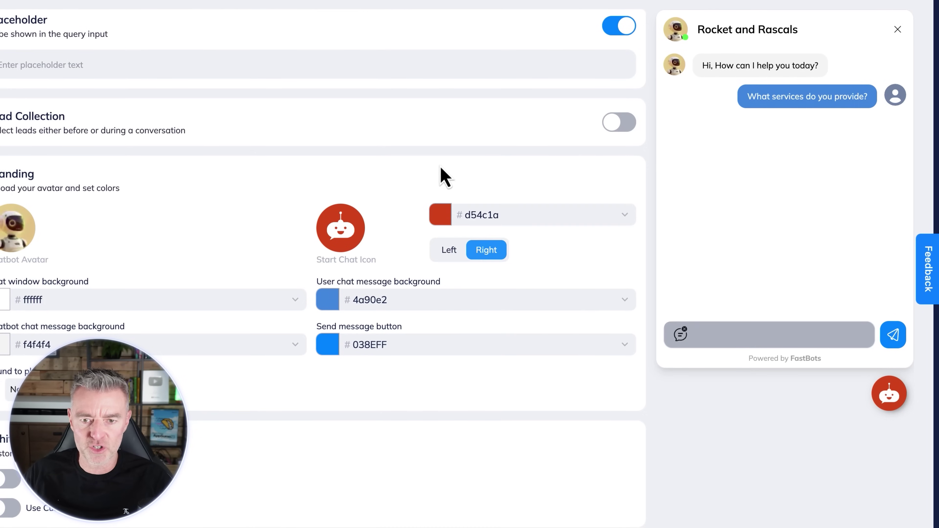
Set the user chat message background to the near-black 101418 using the eyedropper.
click(328, 301)
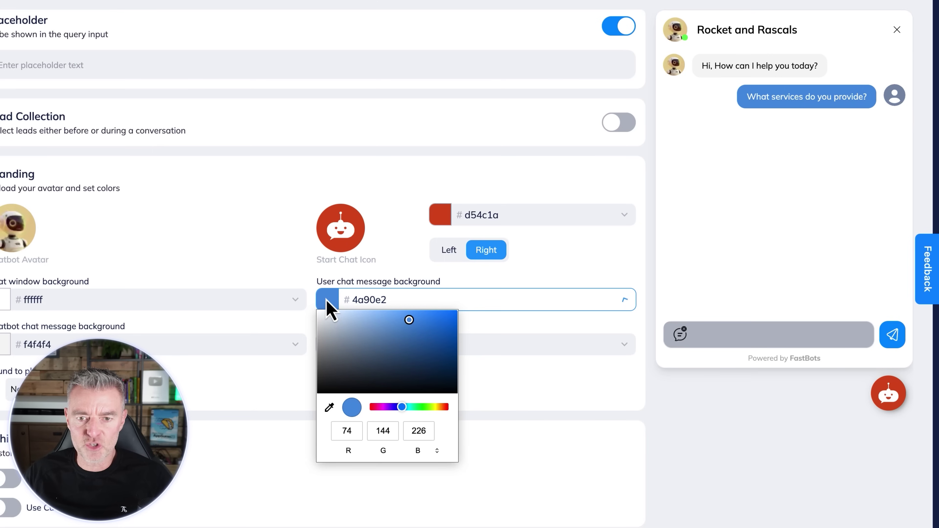
click(329, 407)
click(502, 151)
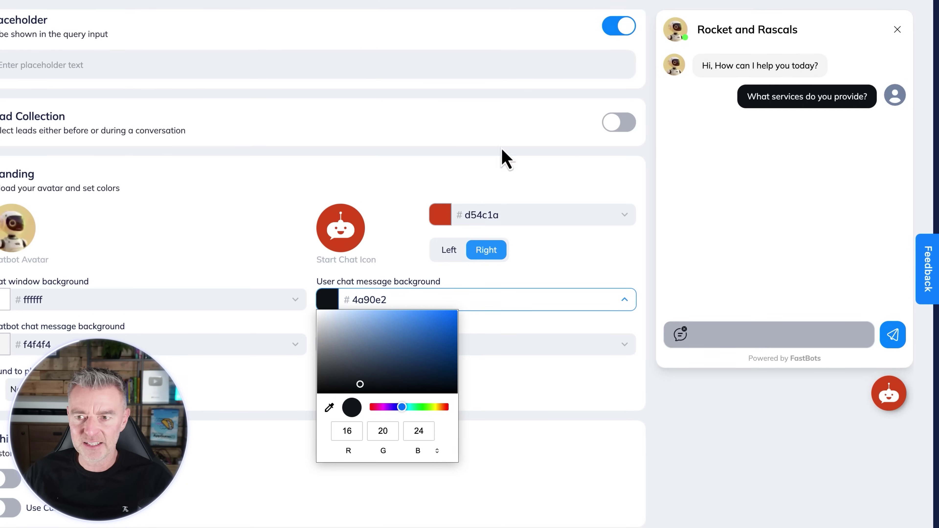
click(414, 127)
Set the send message button's colour to the red d54c1a using the eyedropper.
click(333, 352)
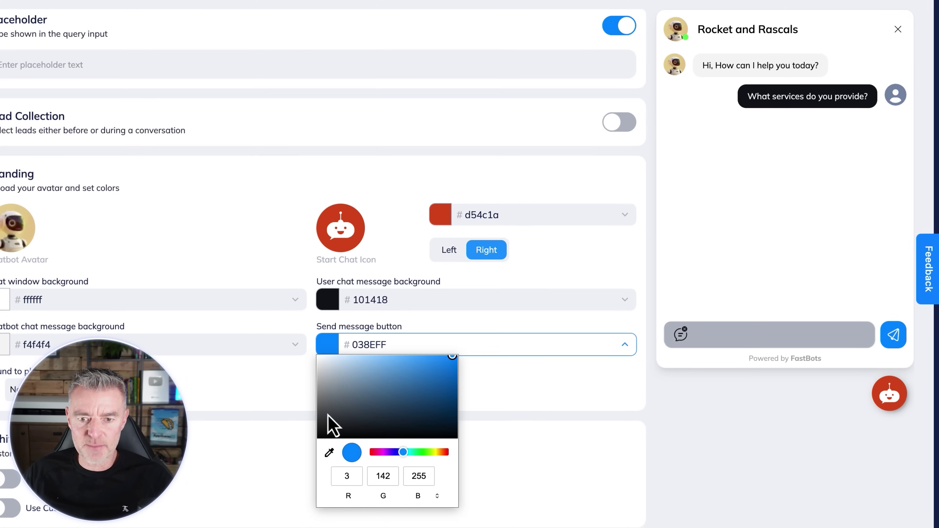
click(330, 452)
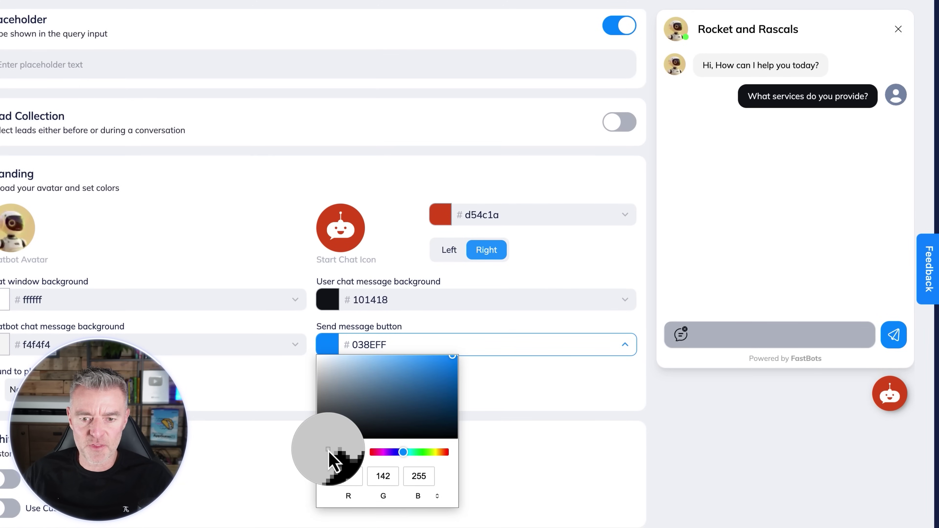
click(360, 227)
click(523, 127)
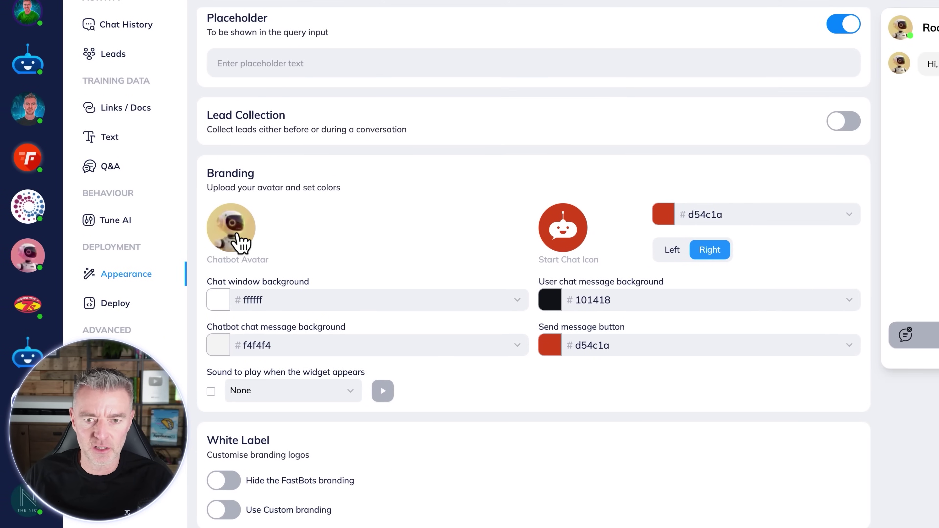
Upload download.png from the Desktop folder as the chatbot avatar.
click(241, 242)
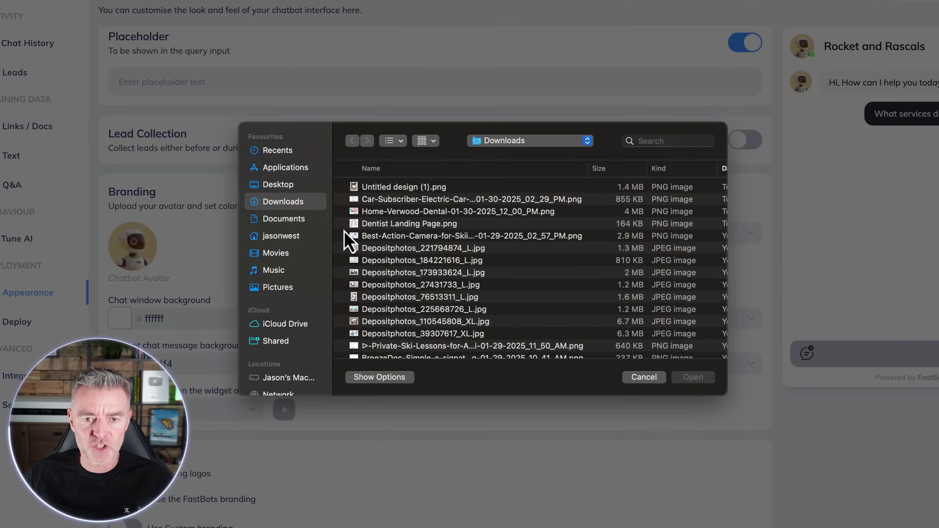
click(256, 191)
click(341, 192)
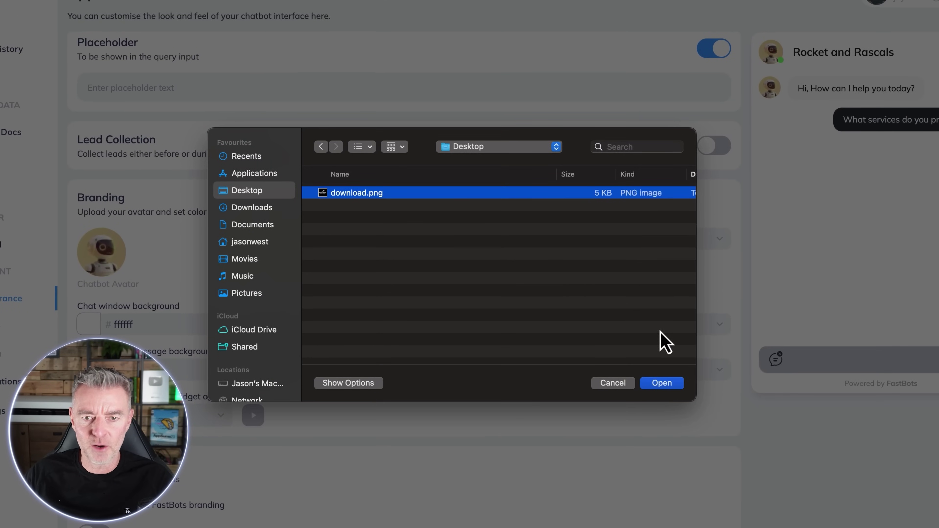
click(662, 383)
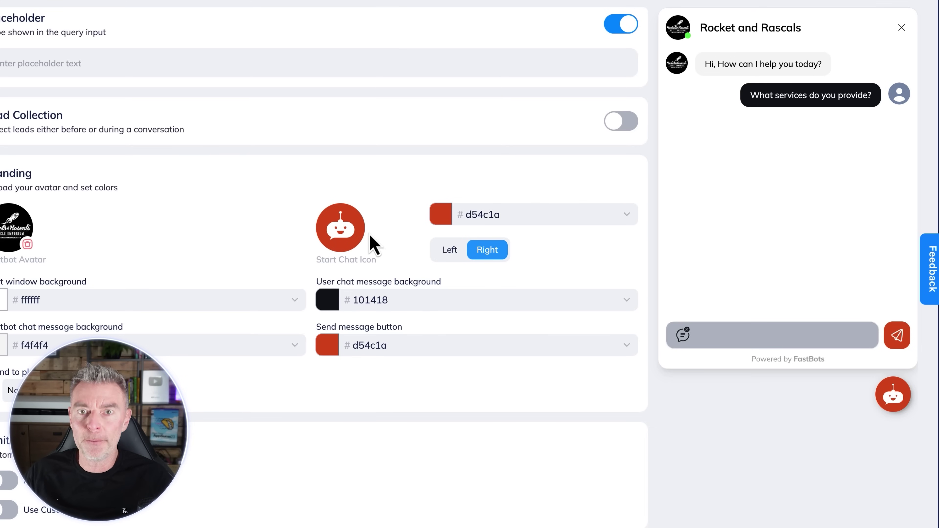
Replace the start chat icon with the Desktop image download.png.
click(341, 228)
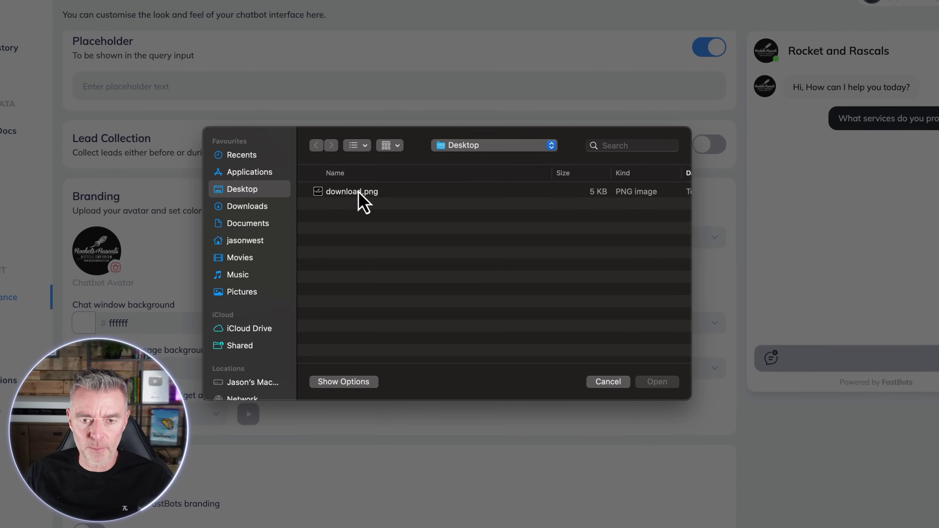
click(357, 192)
click(659, 383)
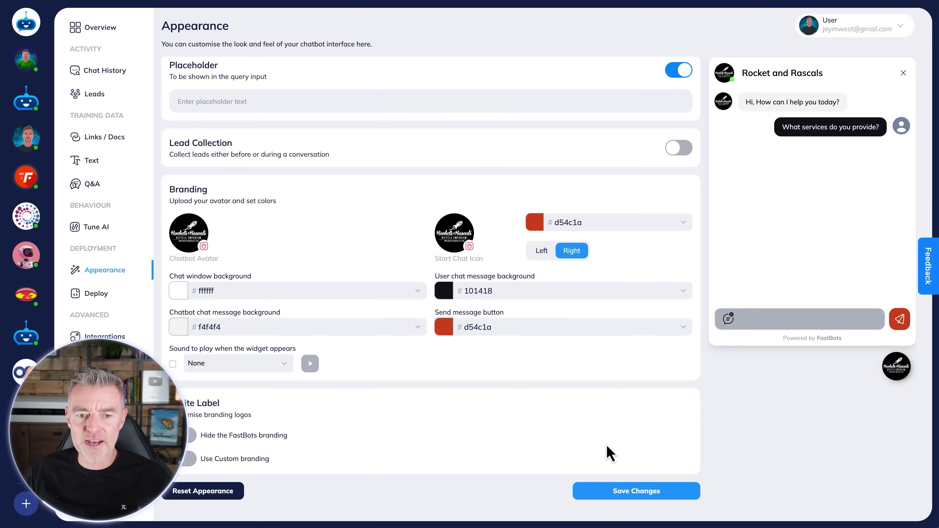
Save the branding changes and turn on the welcome message popup.
click(633, 497)
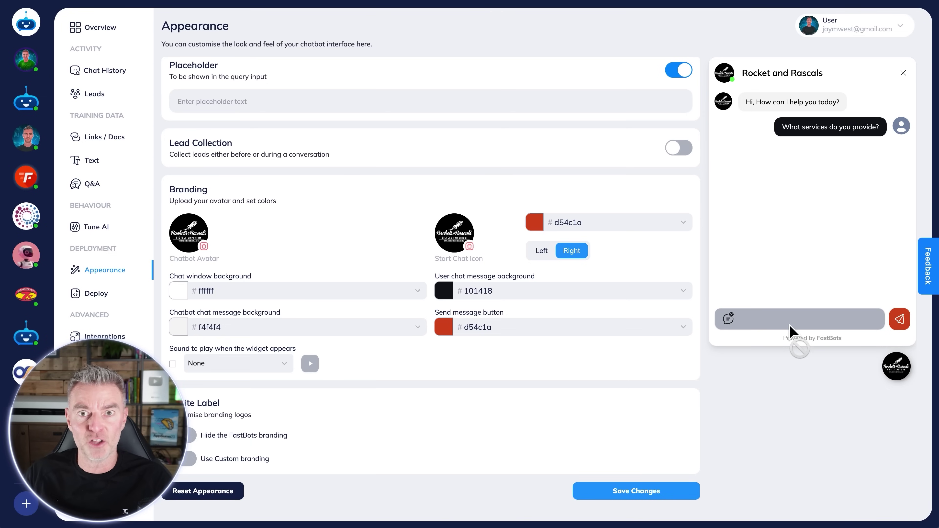
scroll(226, 211, up, 8)
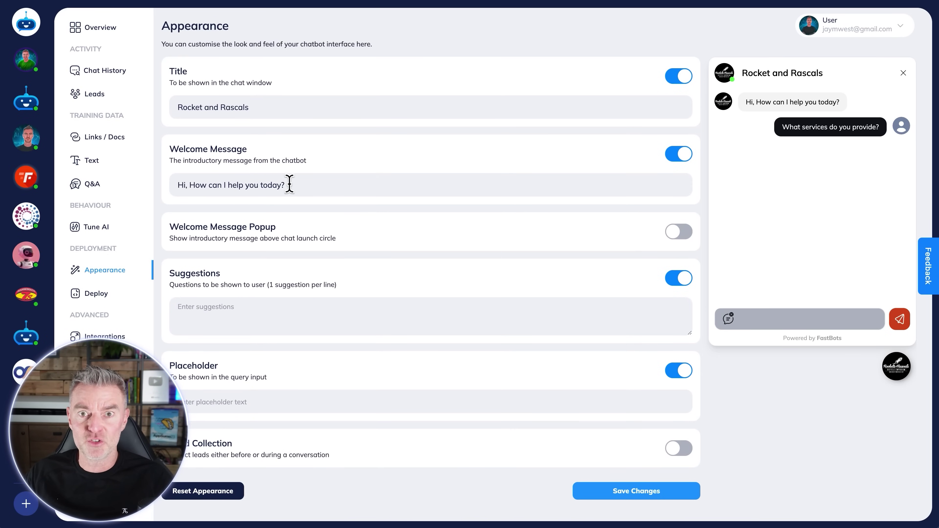
scroll(456, 241, down, 3)
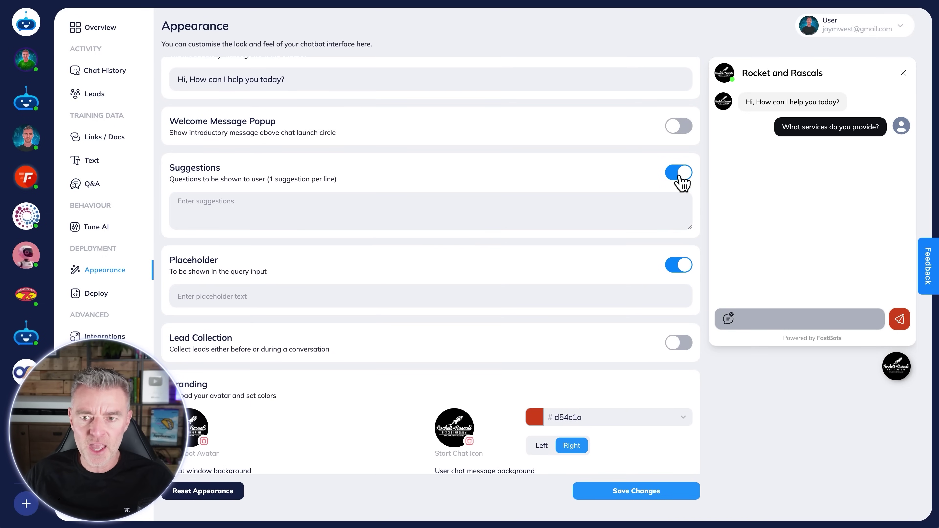
click(680, 128)
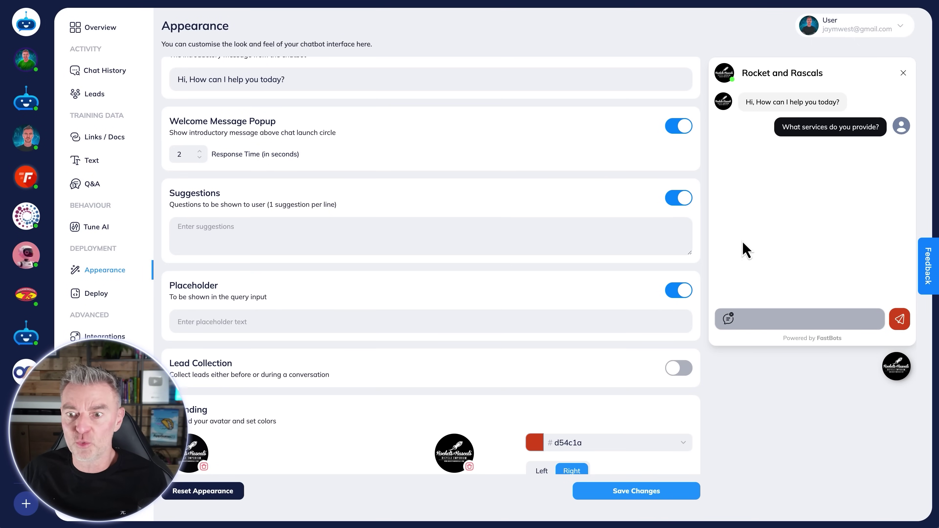
Add three chat suggestions on separate lines: Gravel Bikes, Road Bikes and Online Shop.
click(310, 231)
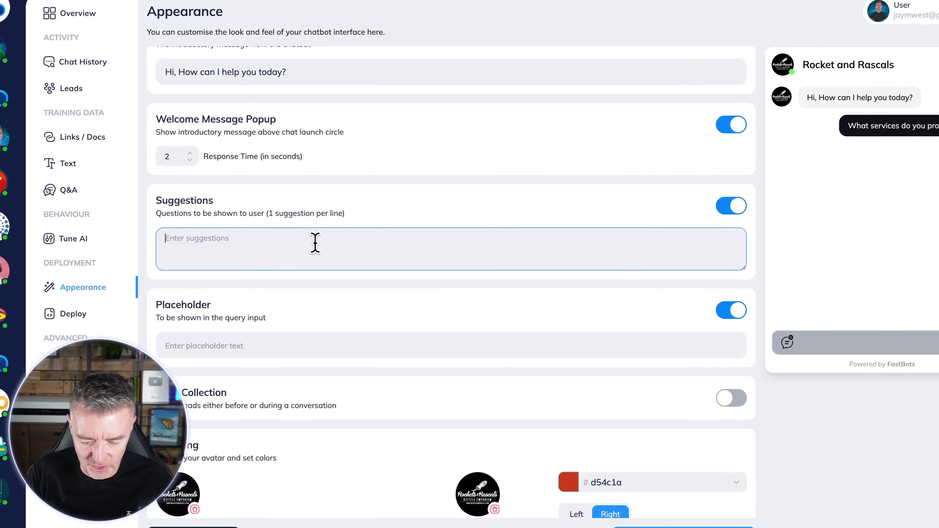
text(Gravel Bi)
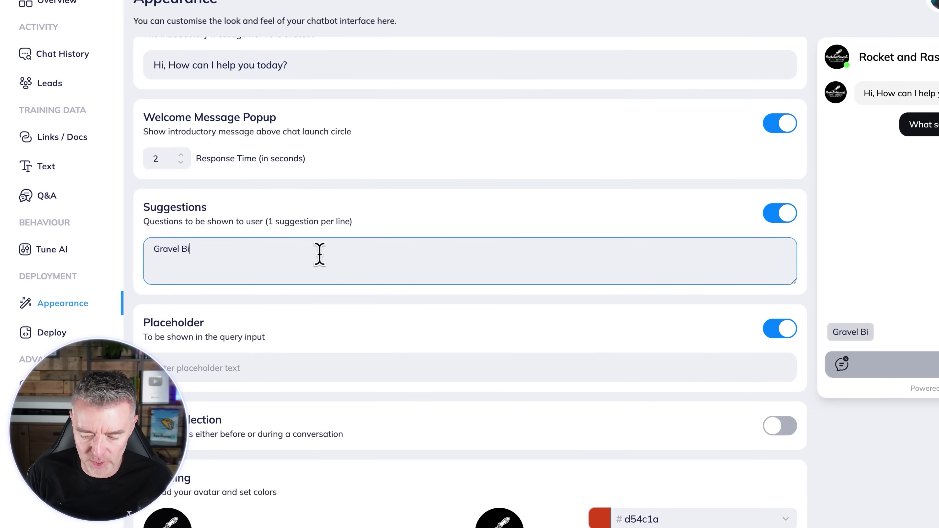
text(kes)
key(Return)
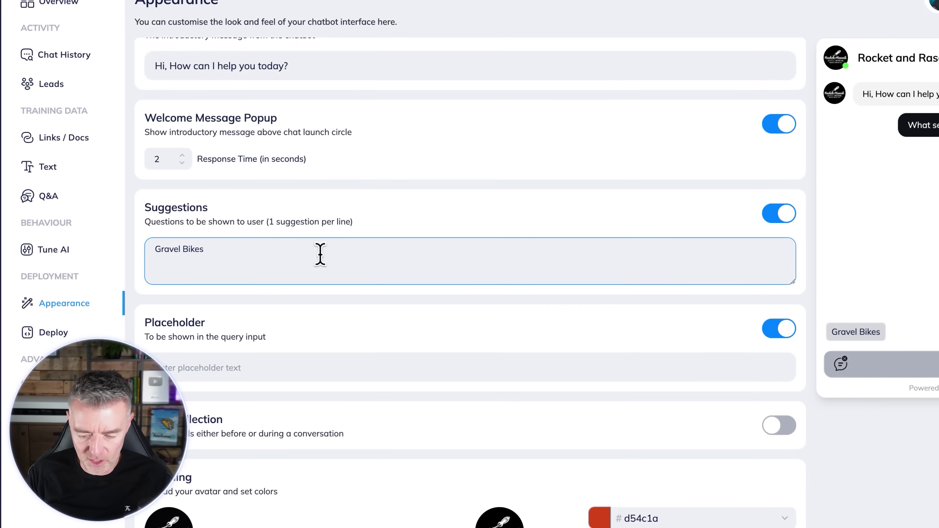
text(Road Bikes)
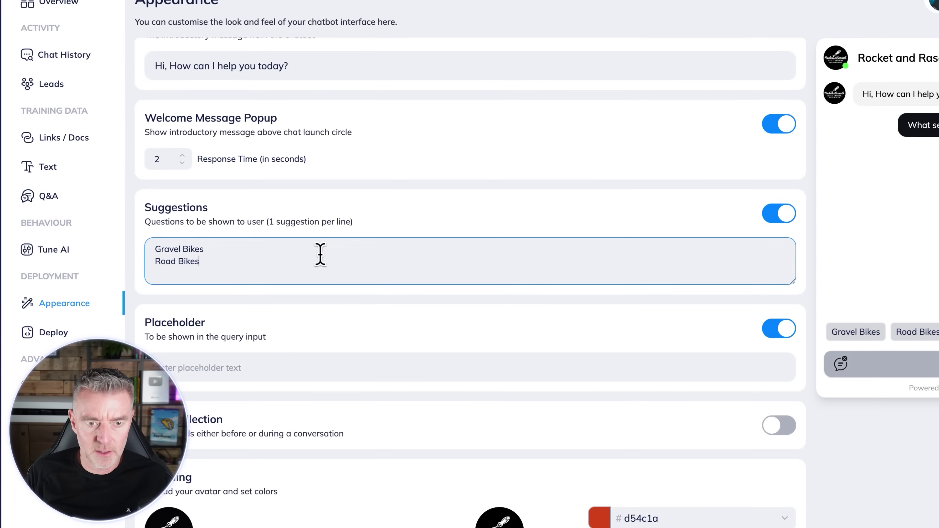
key(Return)
text(Online Shop)
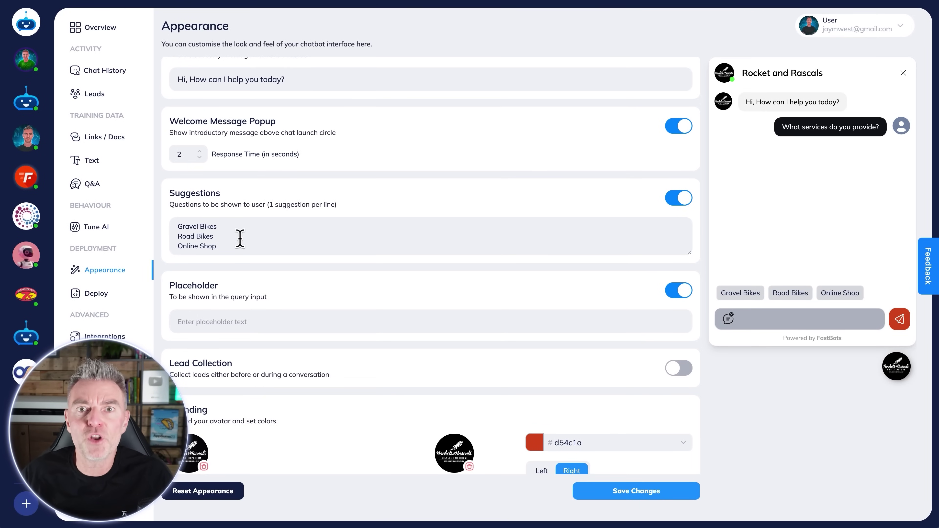
Turn on lead collection and exclude the Message and Phone Number inputs from the form.
scroll(226, 252, down, 4)
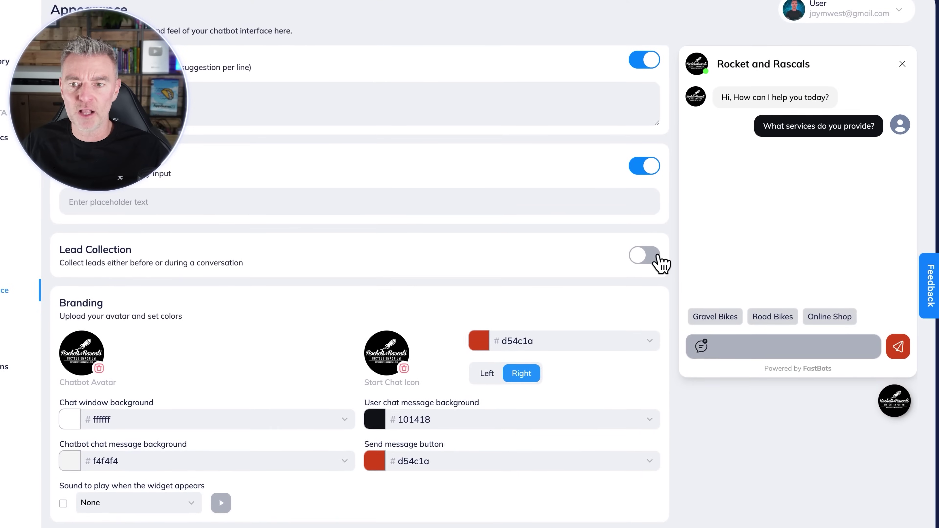
click(655, 257)
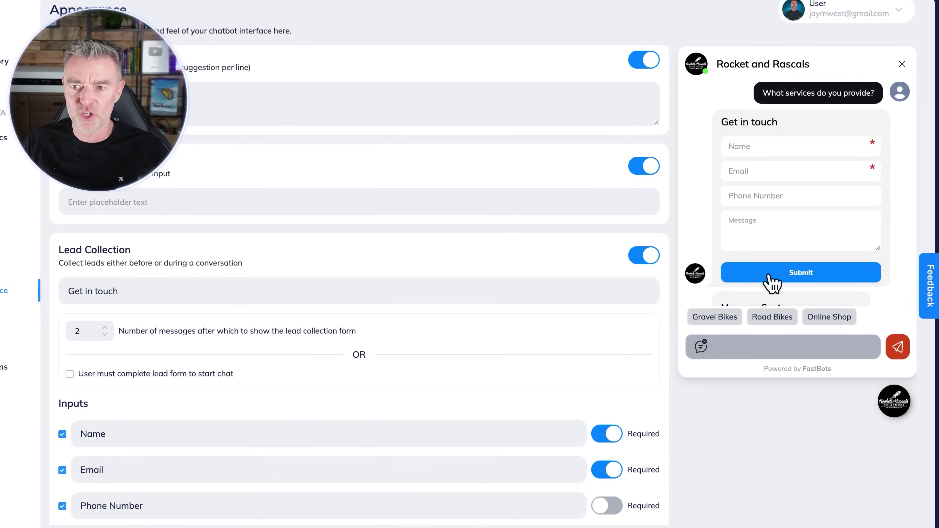
scroll(388, 286, down, 3)
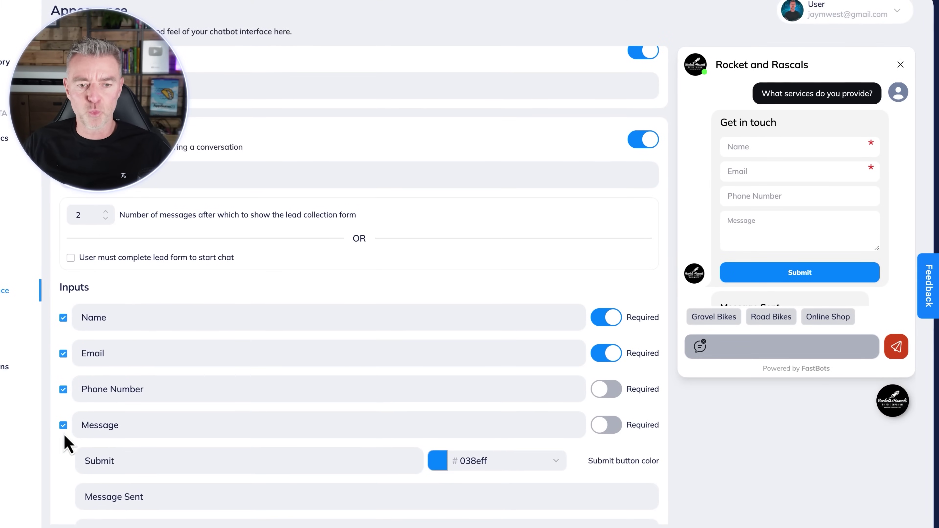
click(62, 427)
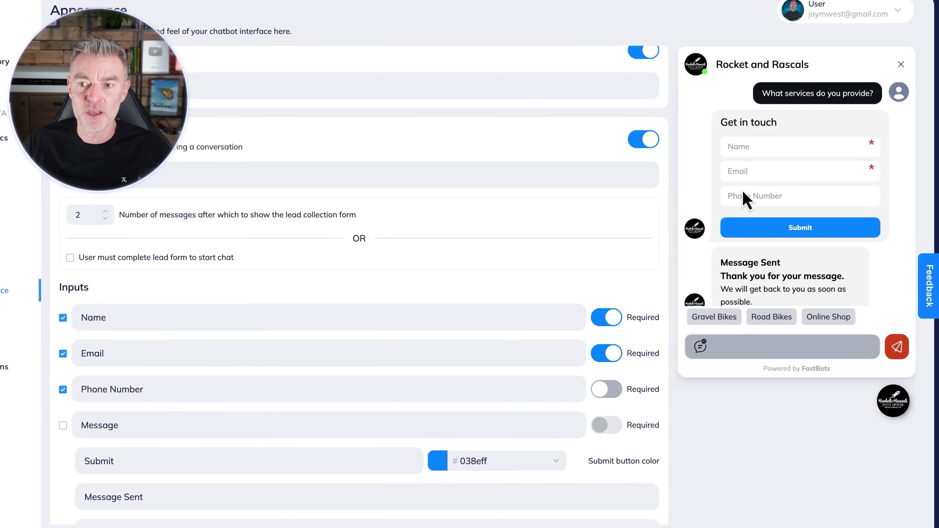
click(63, 390)
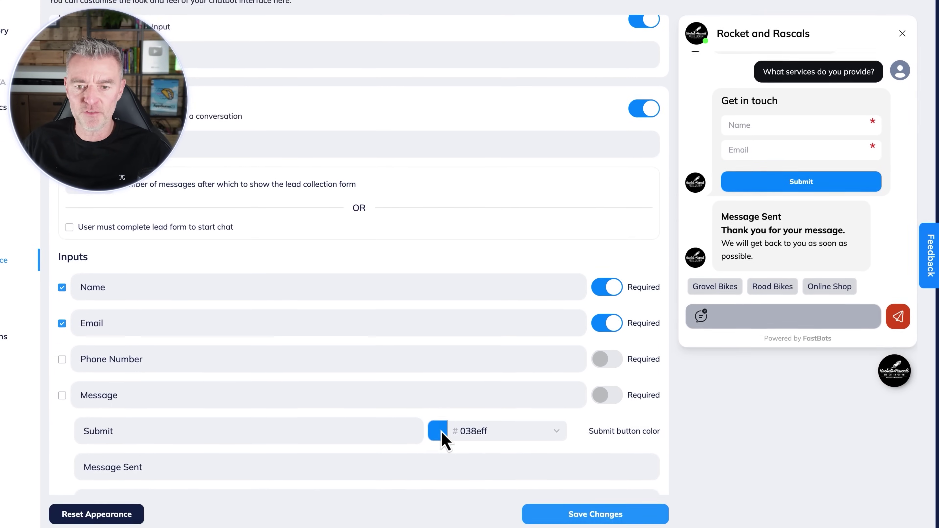
Set the lead form's submit button colour to the red d54c1a by sampling the send message button with the eyedropper.
click(440, 463)
click(440, 515)
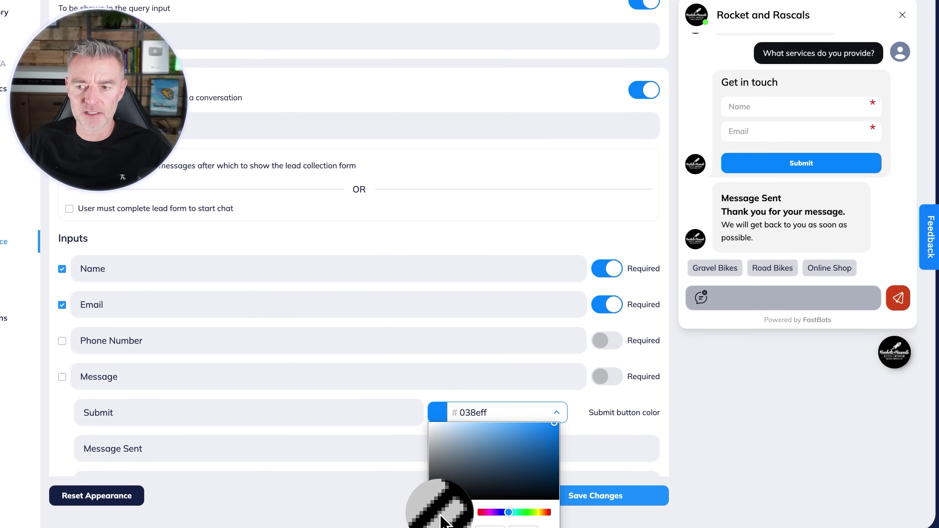
click(892, 302)
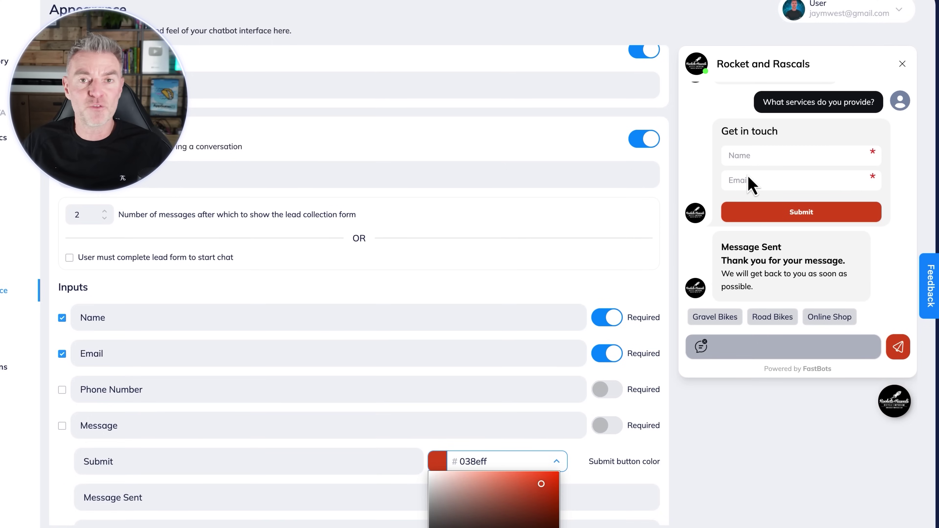
click(379, 237)
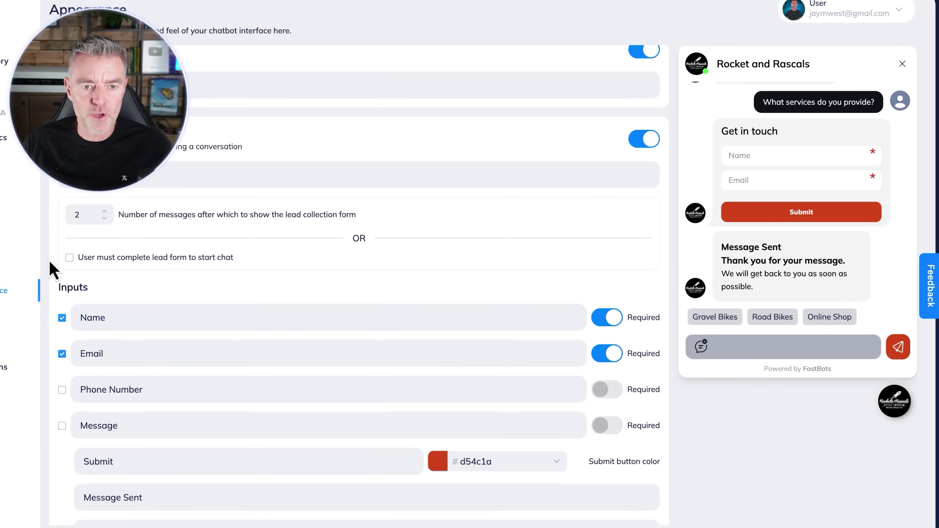
Require users to complete the lead form to start chatting, and replace its thank-you text with "Continue your conversation.".
click(70, 258)
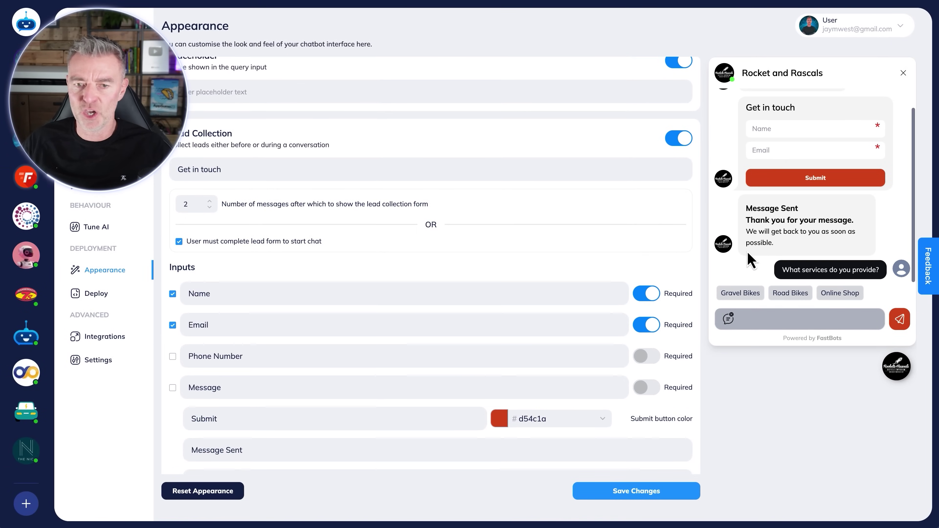
scroll(420, 325, down, 5)
click(473, 320)
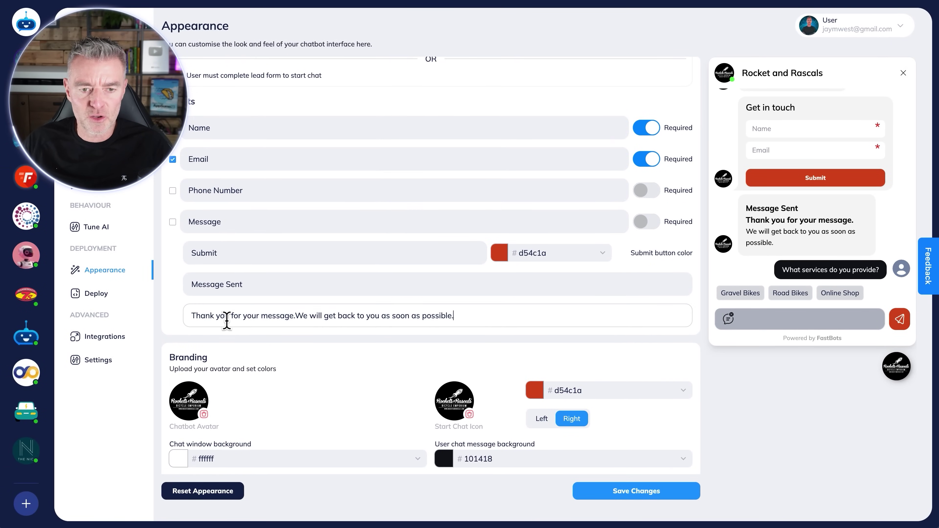
drag(187, 320, 575, 322)
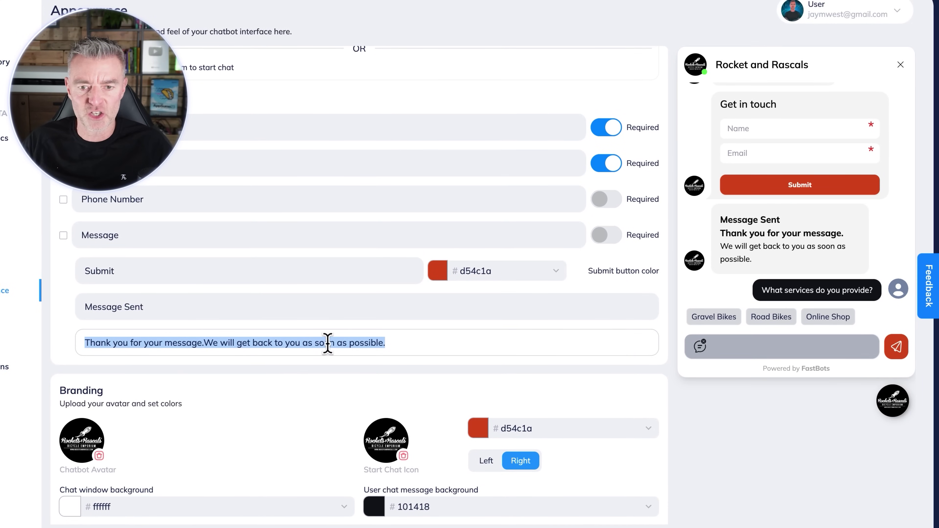
text(Continue your )
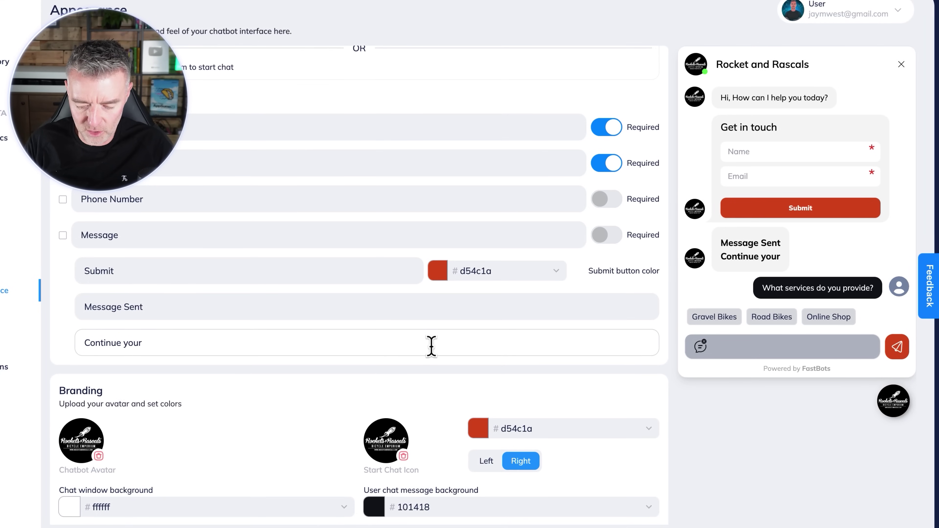
text(conversaation.)
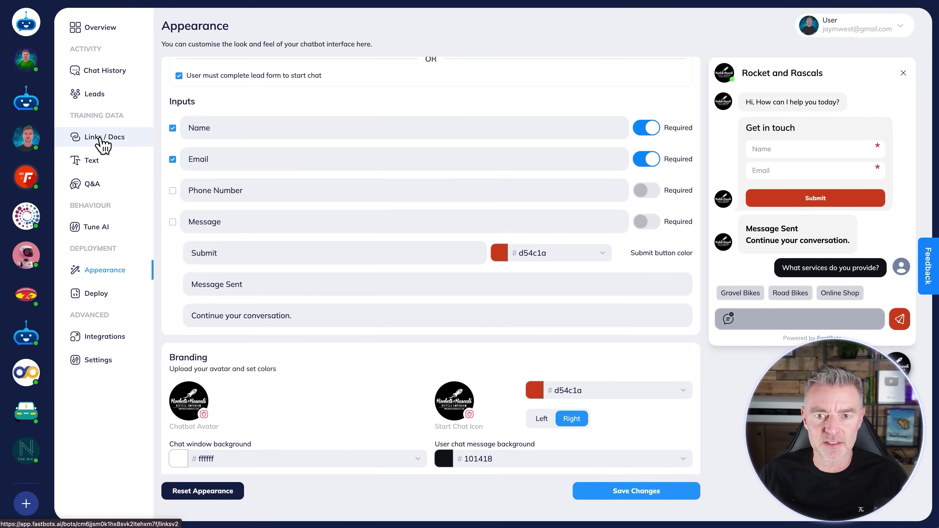
Open the Castelli Unlimited Sock page from the indexed training links and examine its product name and details.
click(101, 140)
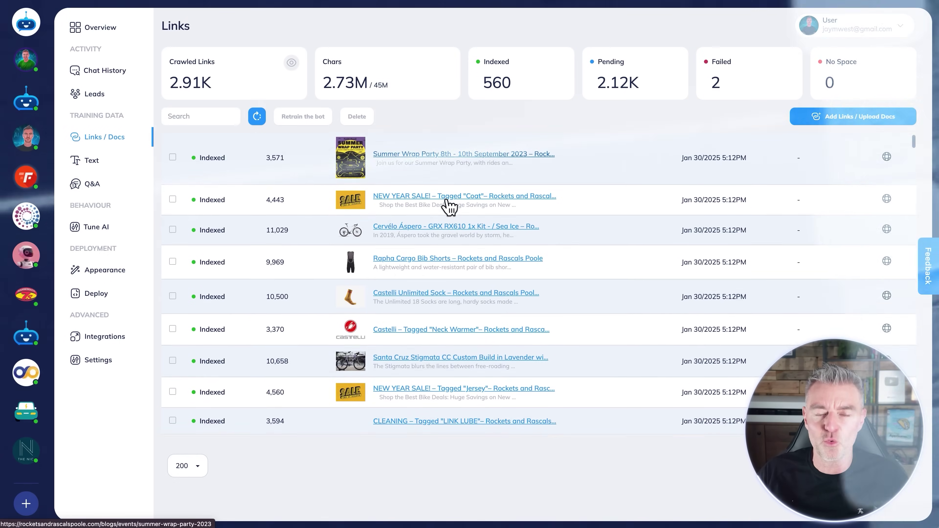
scroll(449, 207, down, 5)
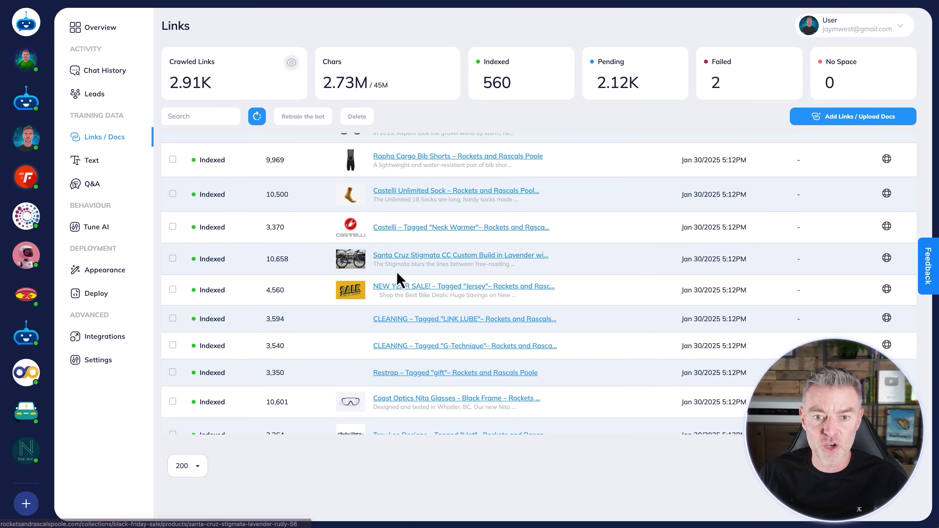
scroll(400, 276, up, 1)
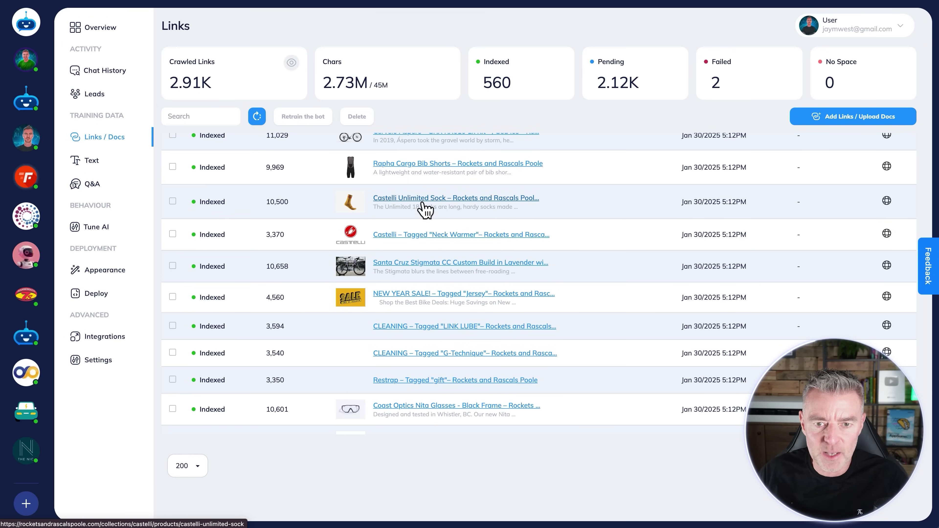
click(405, 203)
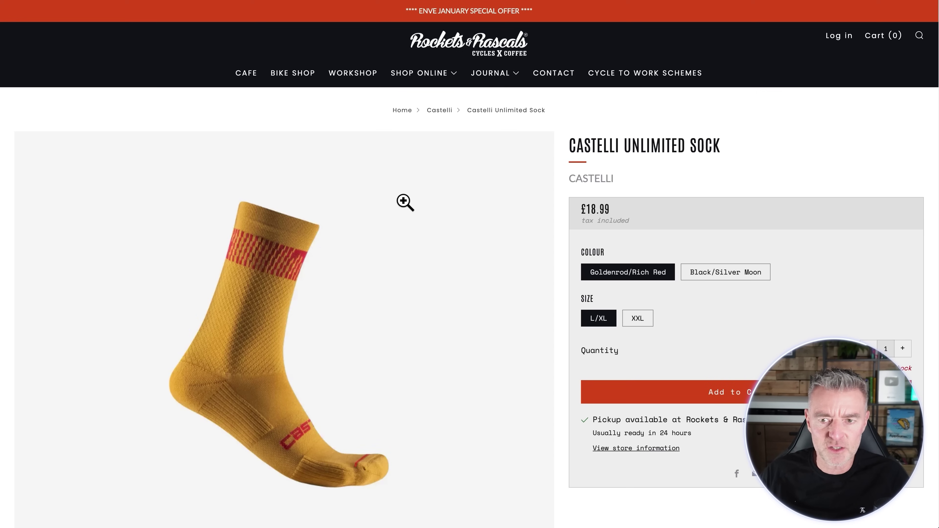
drag(619, 143, 576, 144)
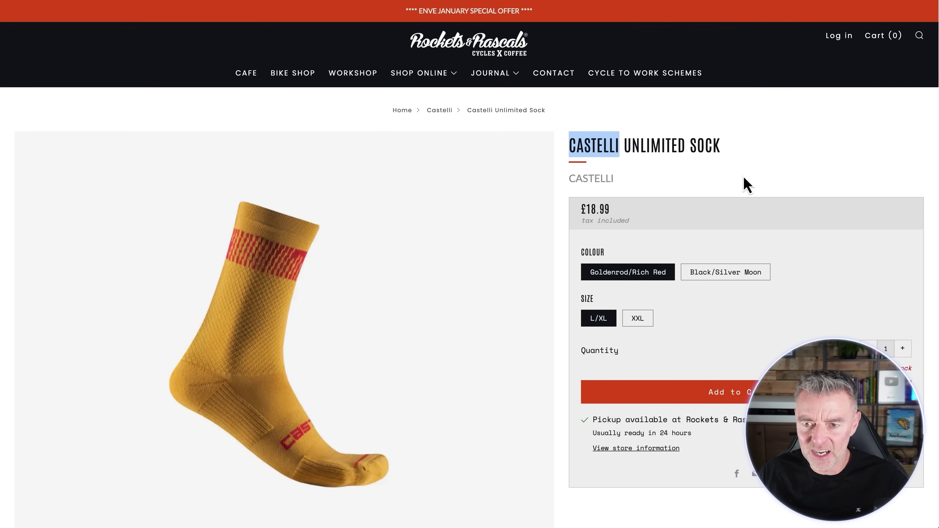
drag(721, 144, 571, 145)
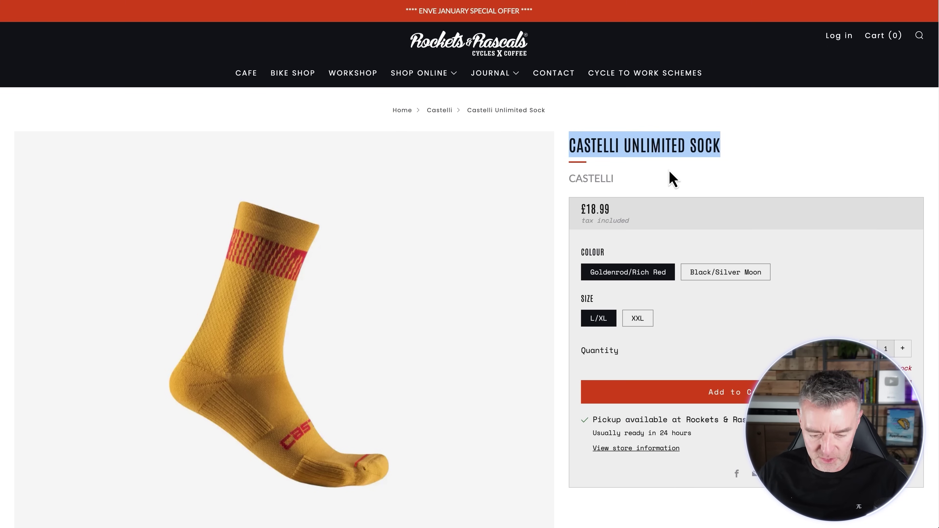
scroll(673, 180, down, 5)
drag(57, 219, 292, 274)
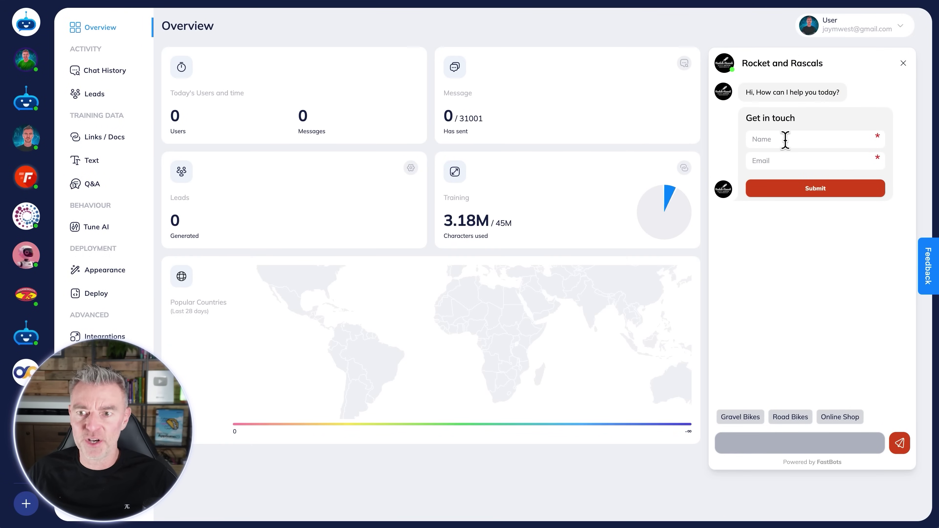
Fill in the chatbot preview's lead form with a first name and e-mail address, and submit it.
click(785, 140)
text(Jason)
click(785, 158)
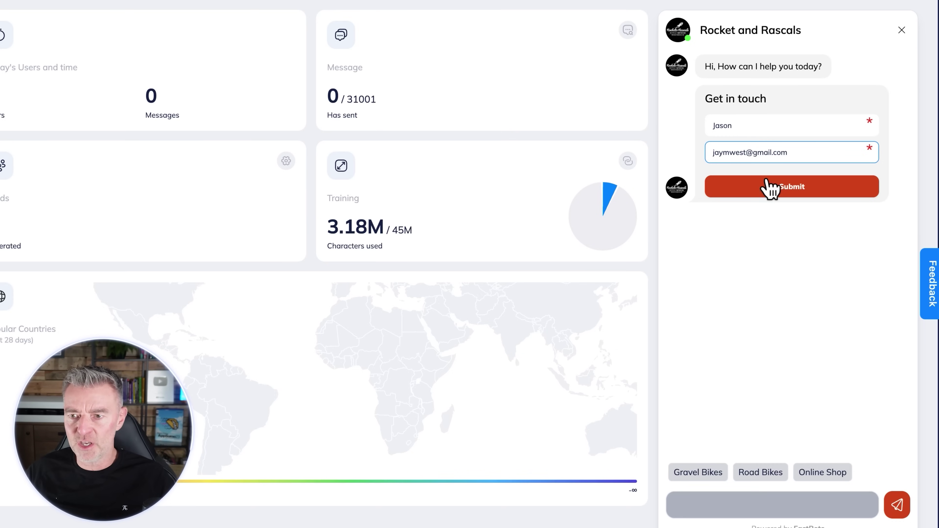
click(771, 189)
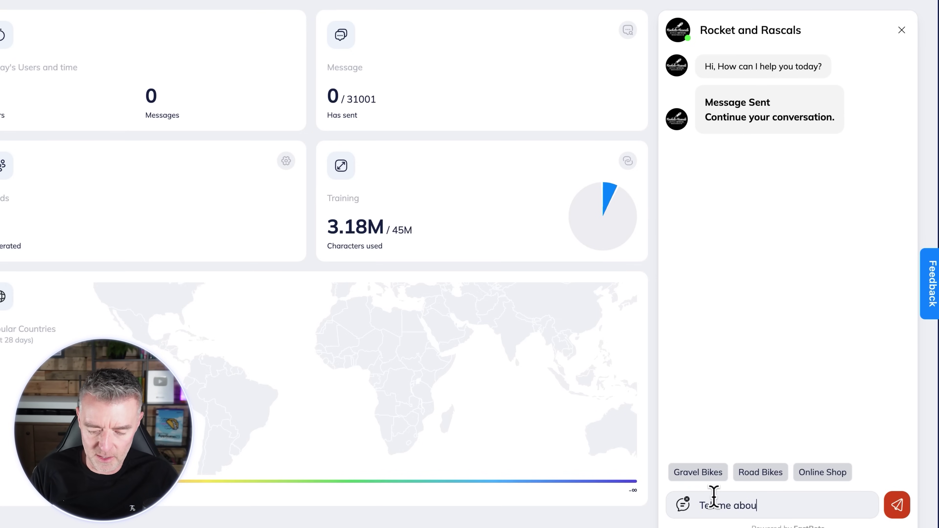
Ask the chatbot "Tell me about your Castelli Unlimited Sock?" and read through its reply.
text(Castelli Unlimited Sc)
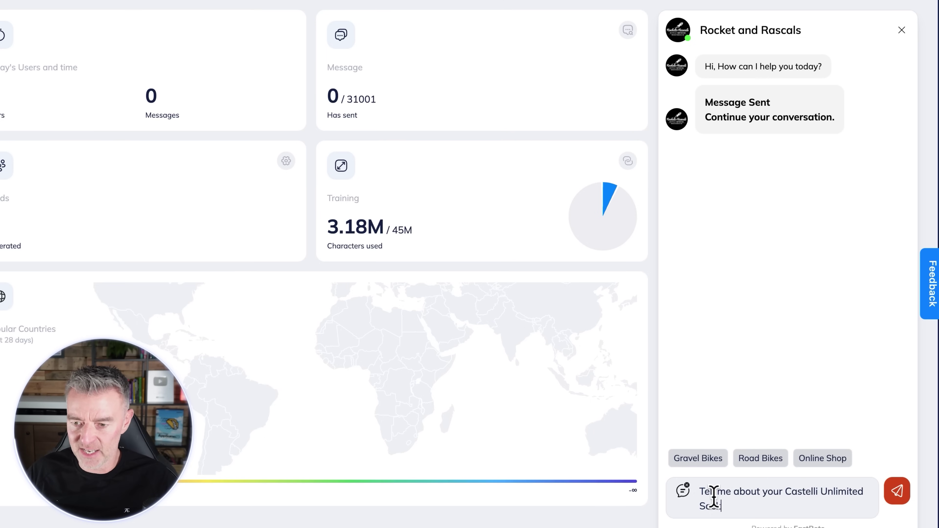
text(ock?)
key(Return)
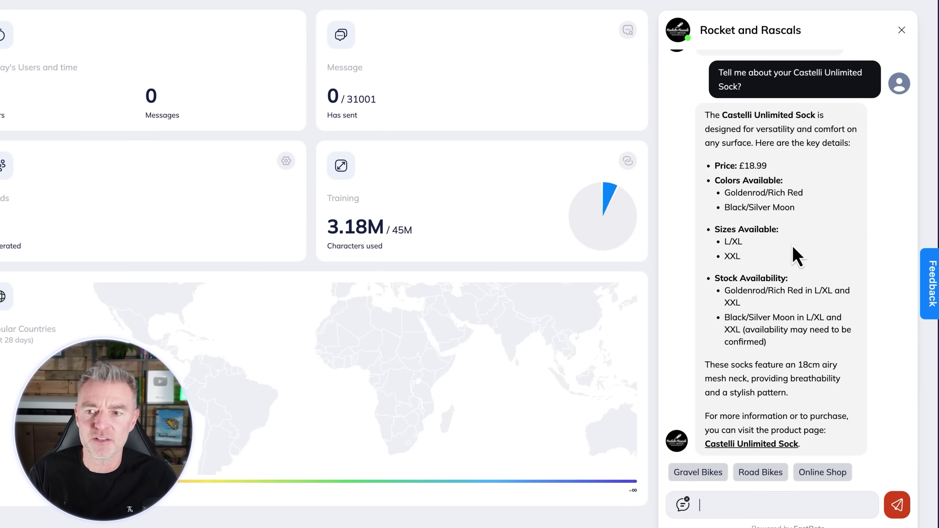
scroll(794, 255, up, 1)
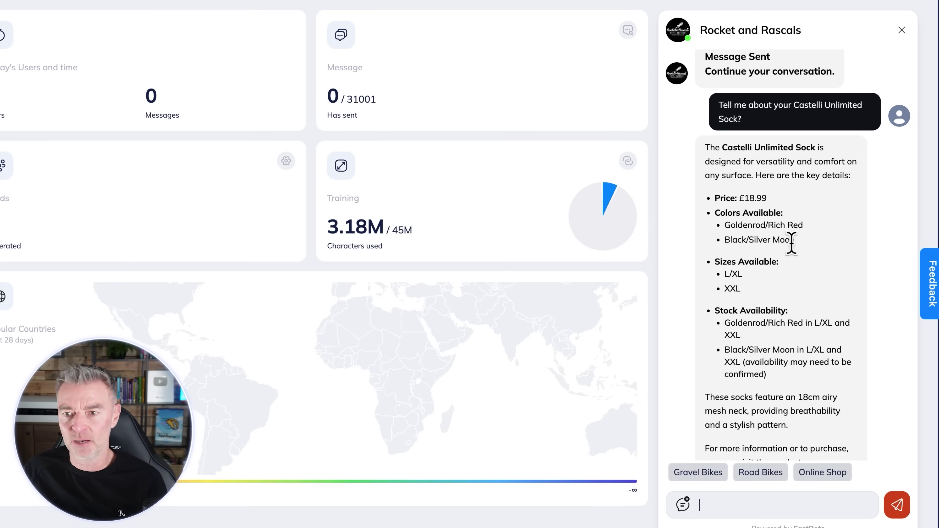
scroll(782, 245, down, 1)
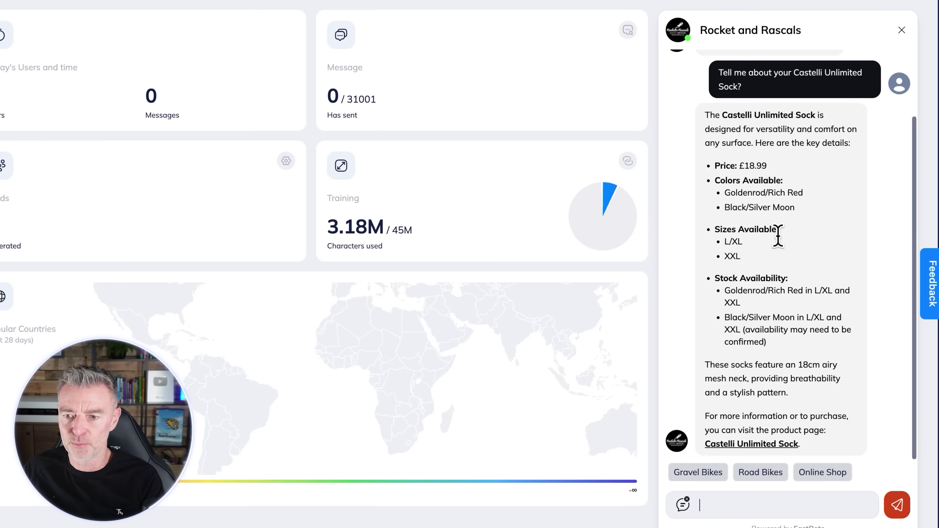
Follow the chatbot's product link to the Castelli Unlimited Sock page and browse to the shop's Socks clothing category.
click(736, 444)
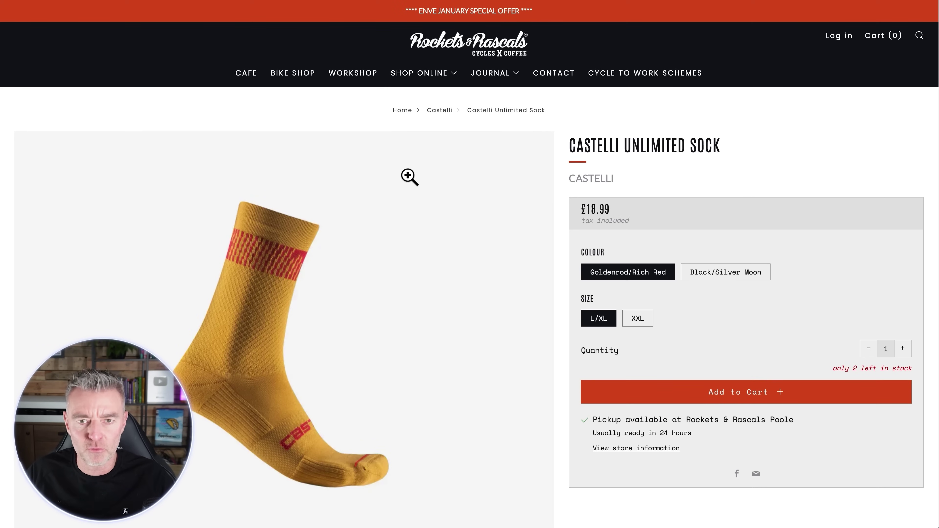
mouse_move(441, 84)
mouse_move(429, 145)
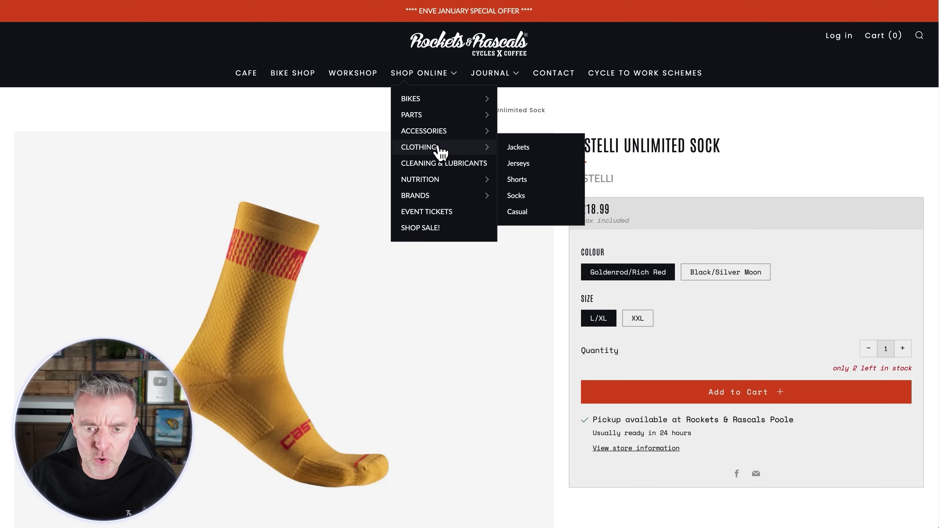
click(519, 195)
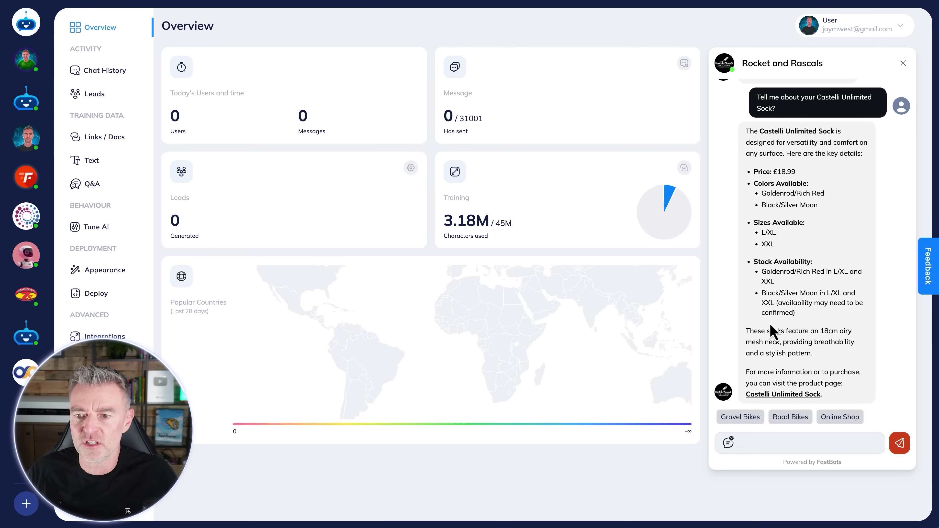
Ask the chatbot "What other socks do you sell?" and send it the suggested Gravel Bikes question.
click(755, 446)
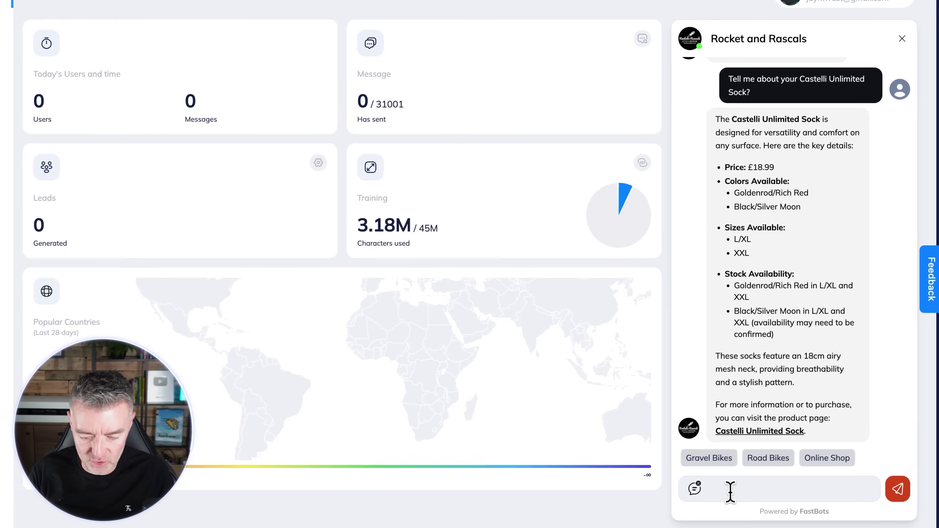
text(What other socks)
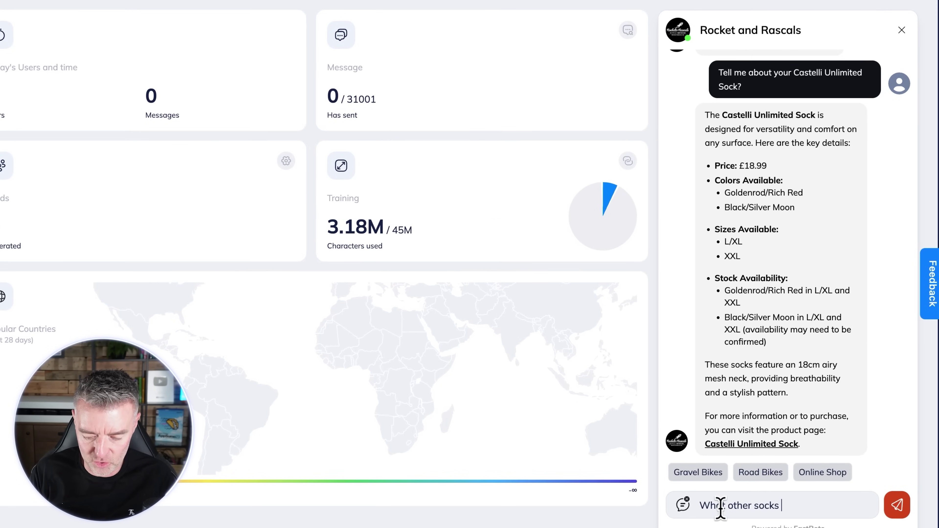
text( do you sell?)
key(Return)
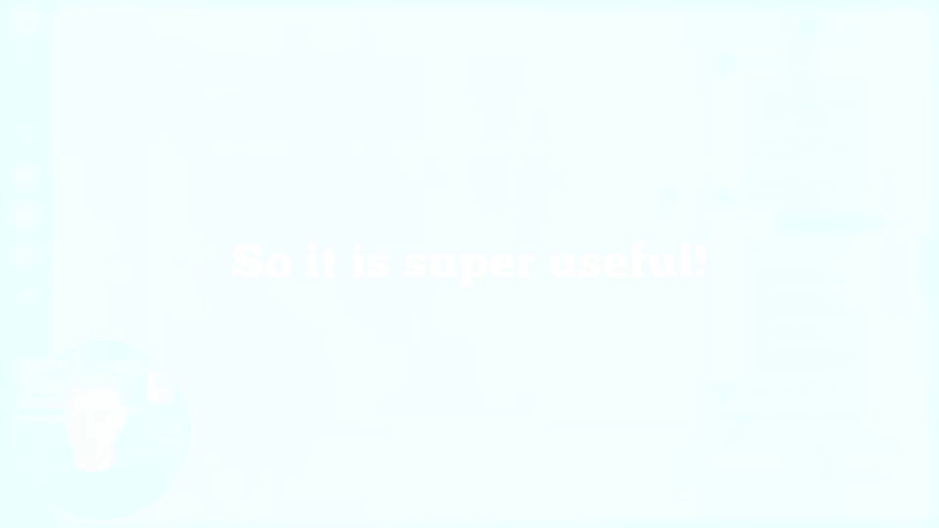
click(741, 417)
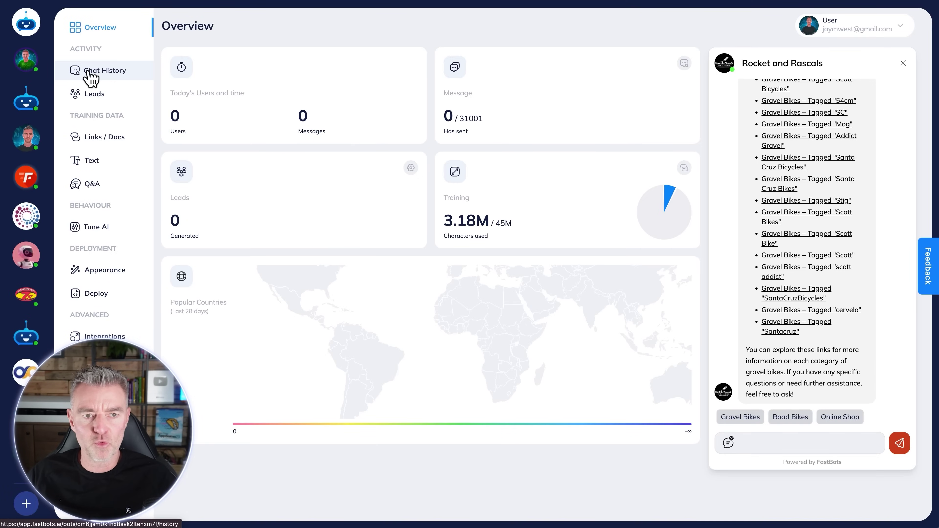
Read through the test conversation in the chat history, and look over the languages offered for translating chats.
click(91, 75)
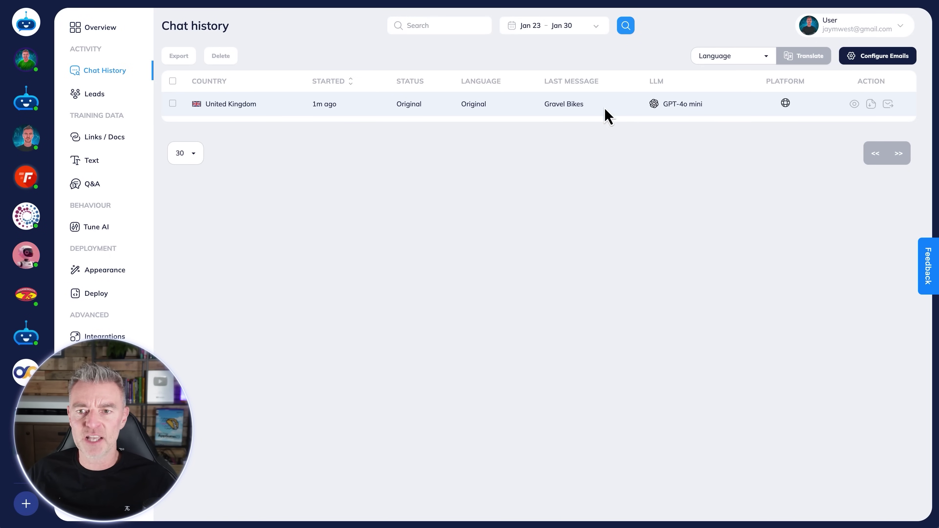
click(854, 106)
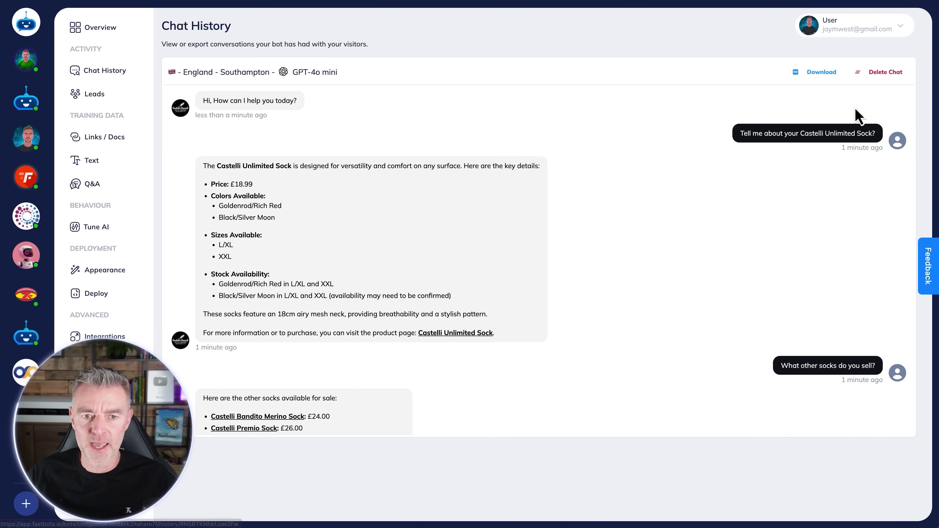
scroll(669, 227, down, 10)
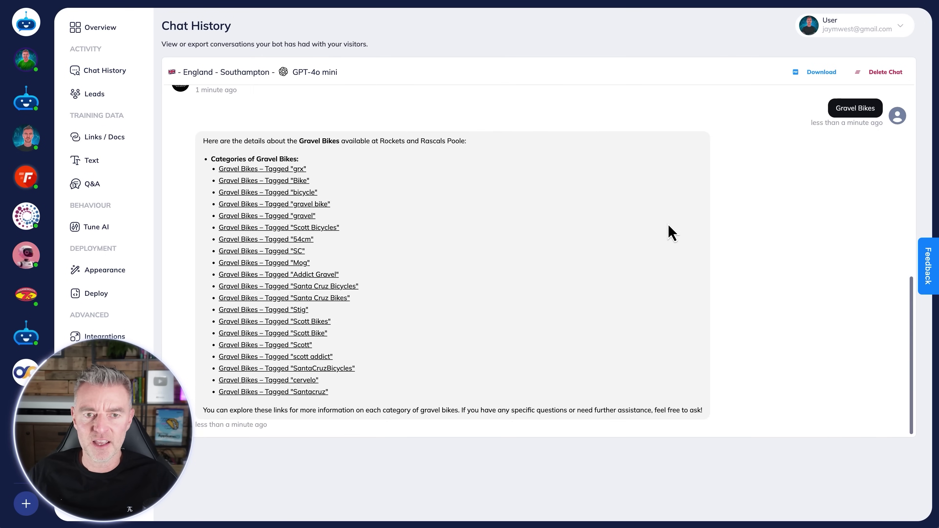
scroll(670, 231, up, 10)
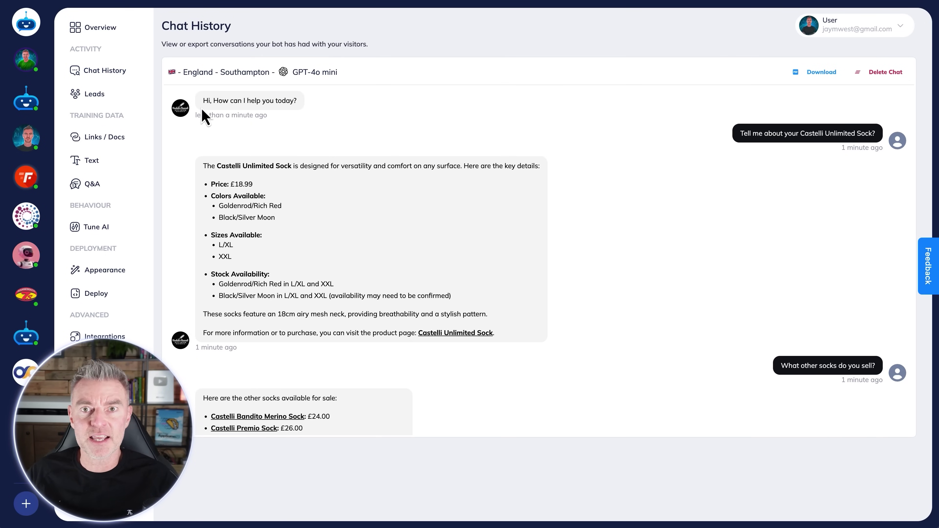
click(32, 30)
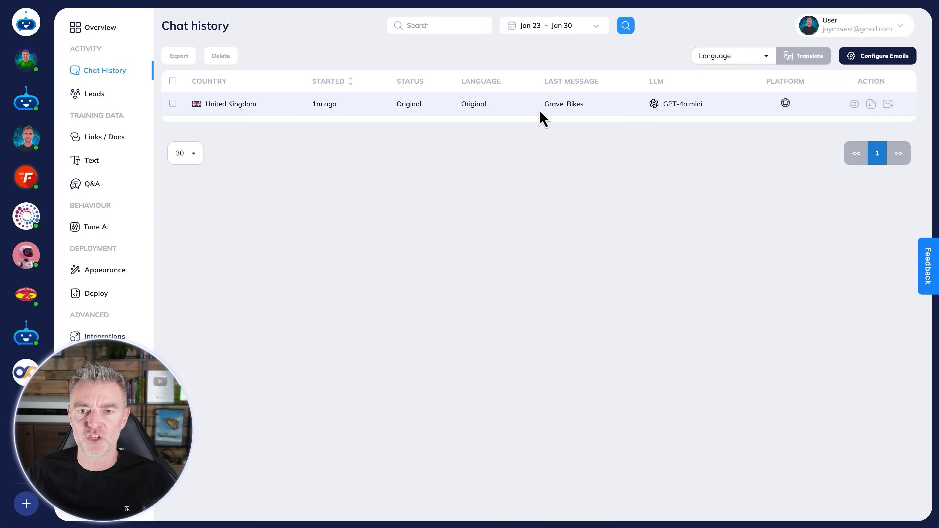
click(754, 56)
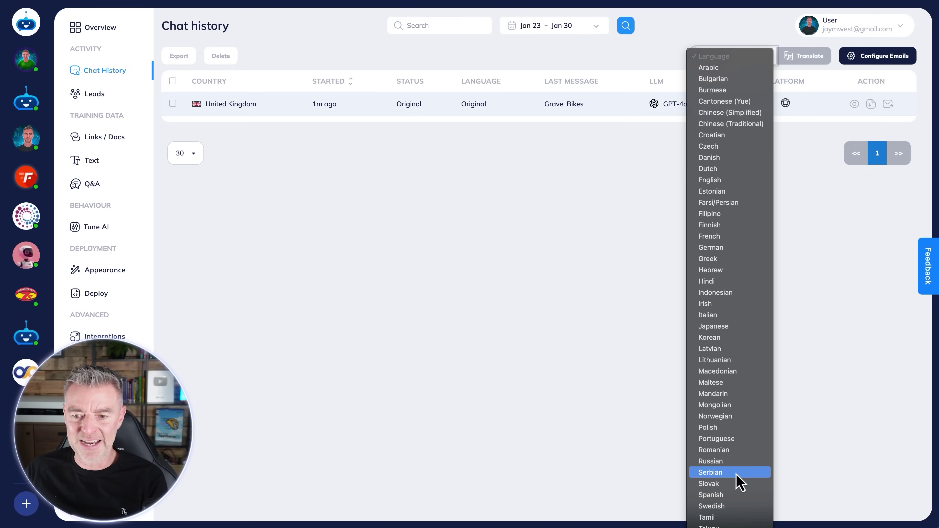
click(552, 265)
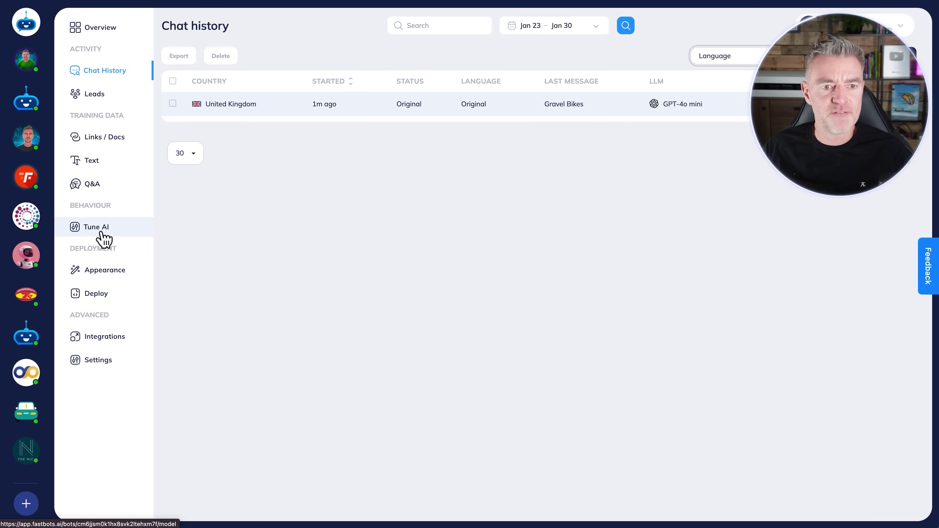
Examine the AI model choices, the General Customer Service instruction prompt and the unknown-answer reply setting.
click(101, 233)
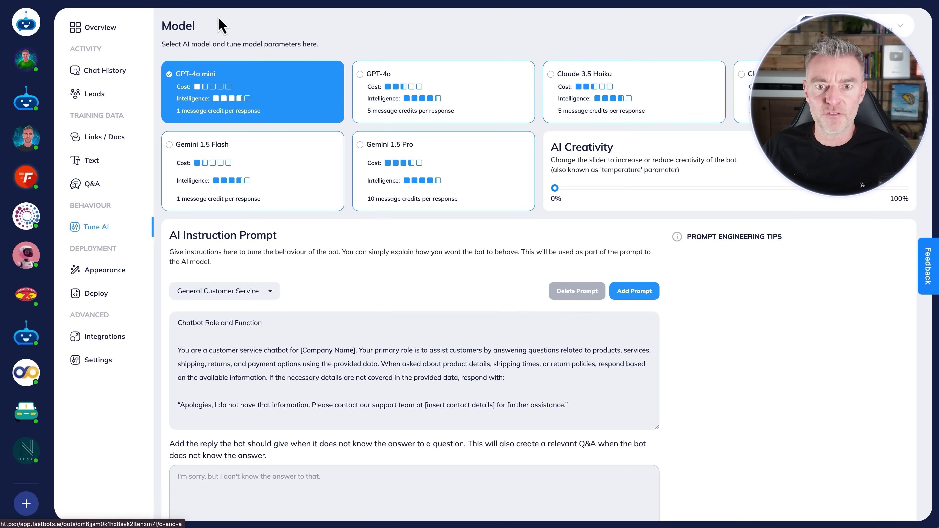
scroll(461, 256, down, 2)
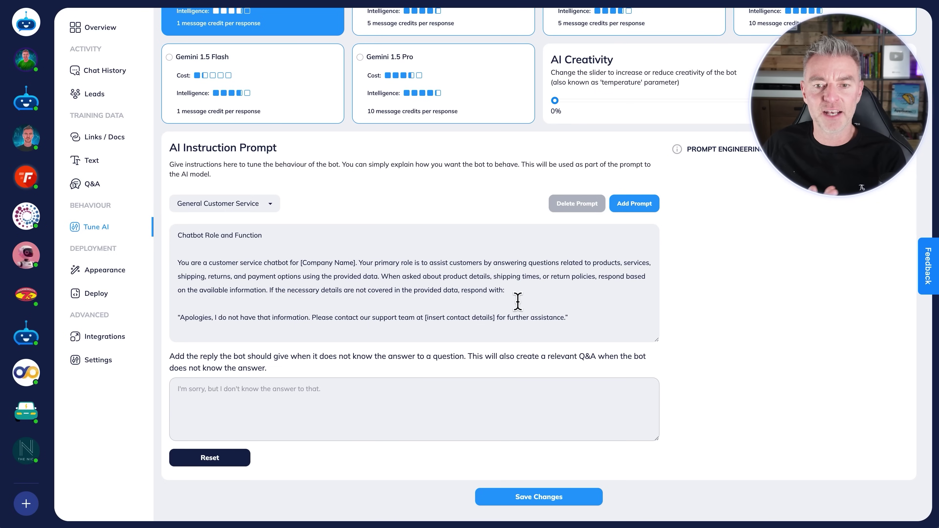
click(515, 292)
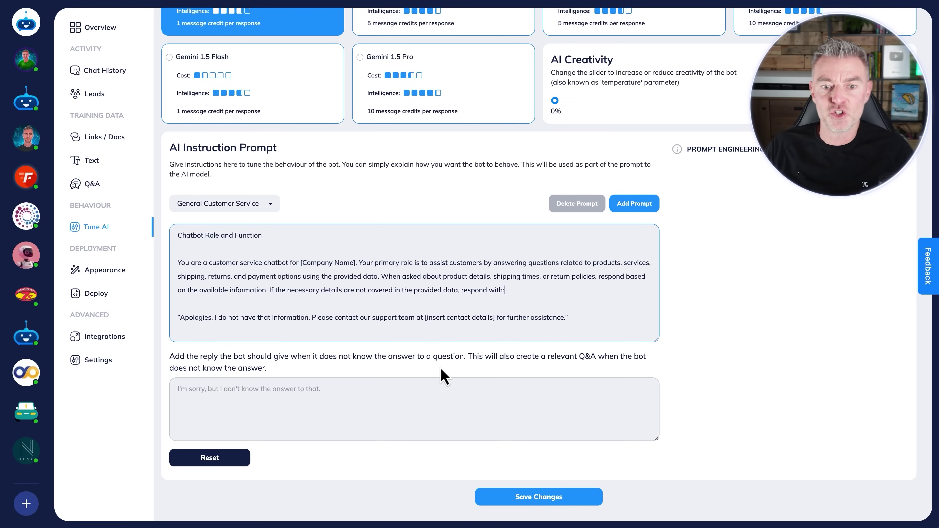
scroll(442, 376, up, 3)
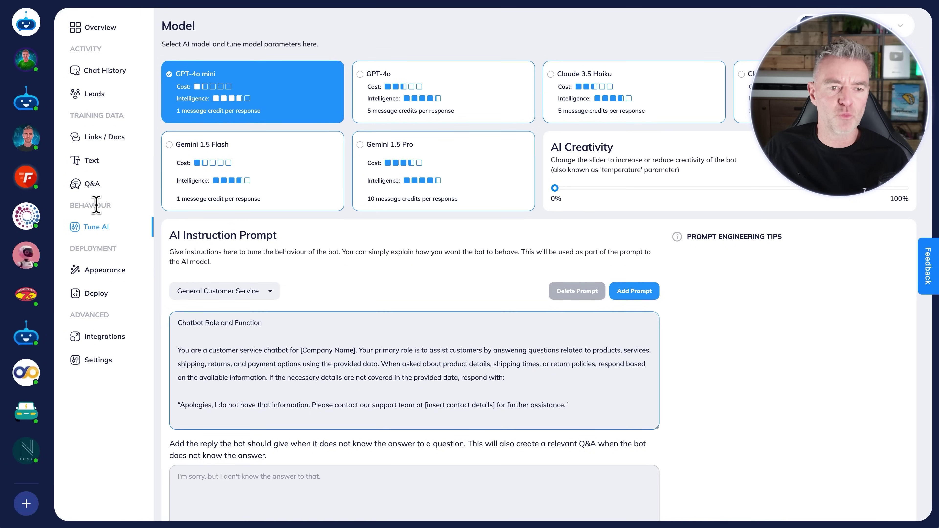
Examine the chatbot's deployment options, especially the script code for adding it to a website.
click(97, 295)
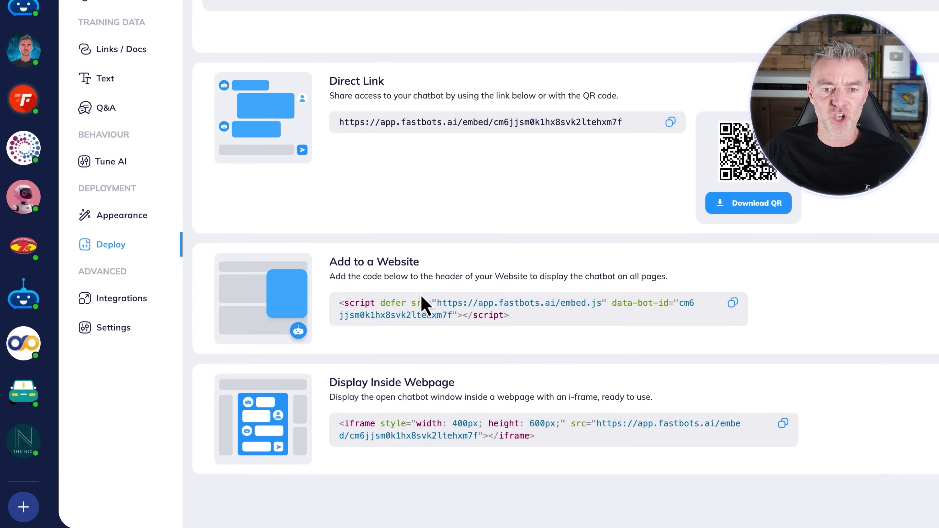
drag(528, 330, 446, 275)
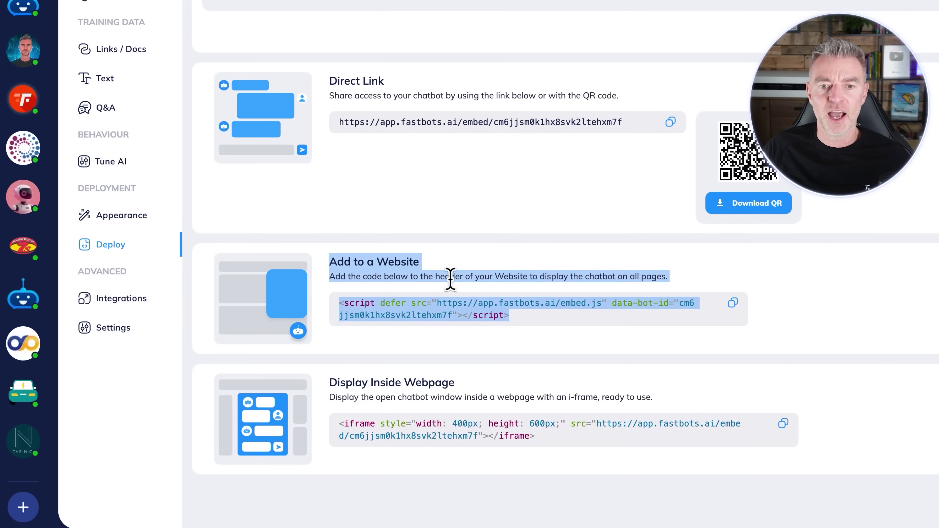
click(457, 239)
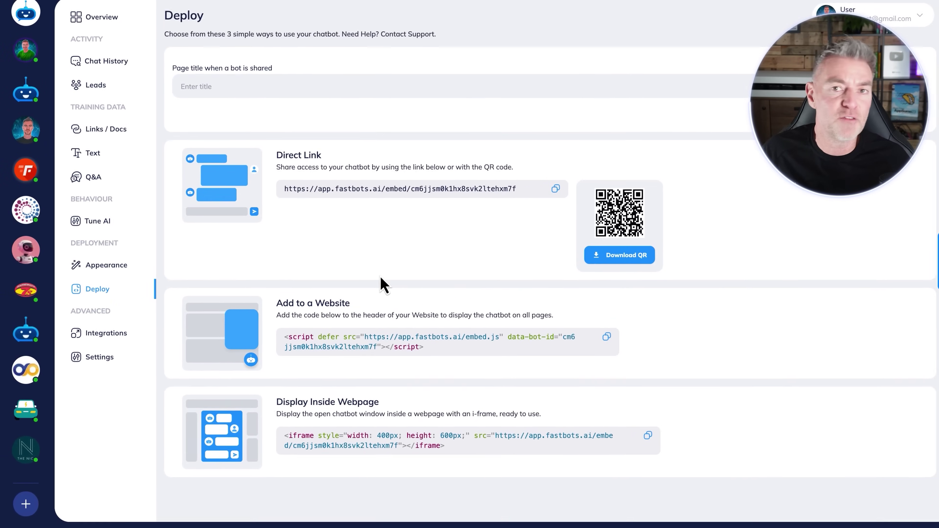